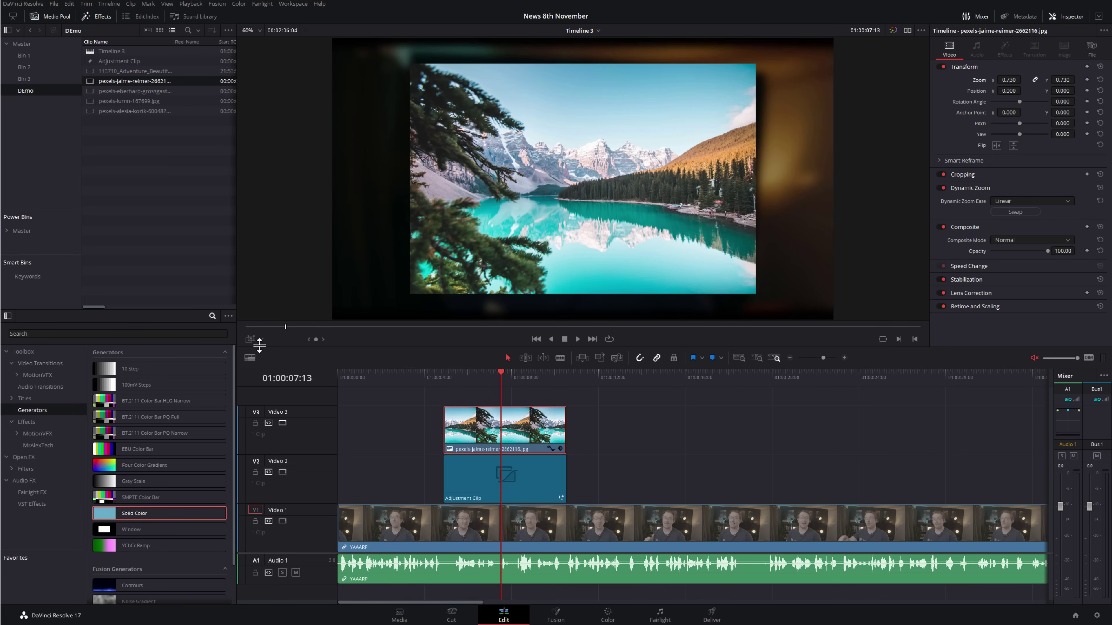
Step: Show the Dynamic Zoom overlay for the lake image, enlarge its outer frame slightly, and play back the animation
{"action": "left_click", "coordinate": [252, 339]}
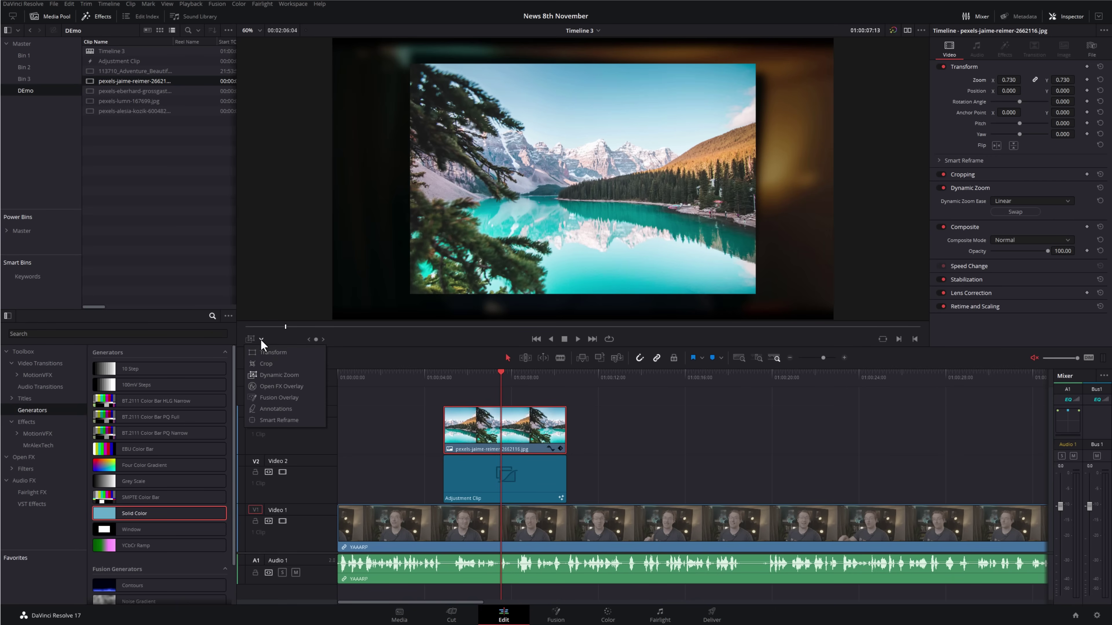
{"action": "left_click", "coordinate": [265, 375]}
{"action": "left_click_drag", "start_coordinate": [385, 300], "coordinate": [367, 307]}
{"action": "left_click", "coordinate": [604, 403]}
{"action": "left_click", "coordinate": [447, 377]}
{"action": "key", "text": "space"}
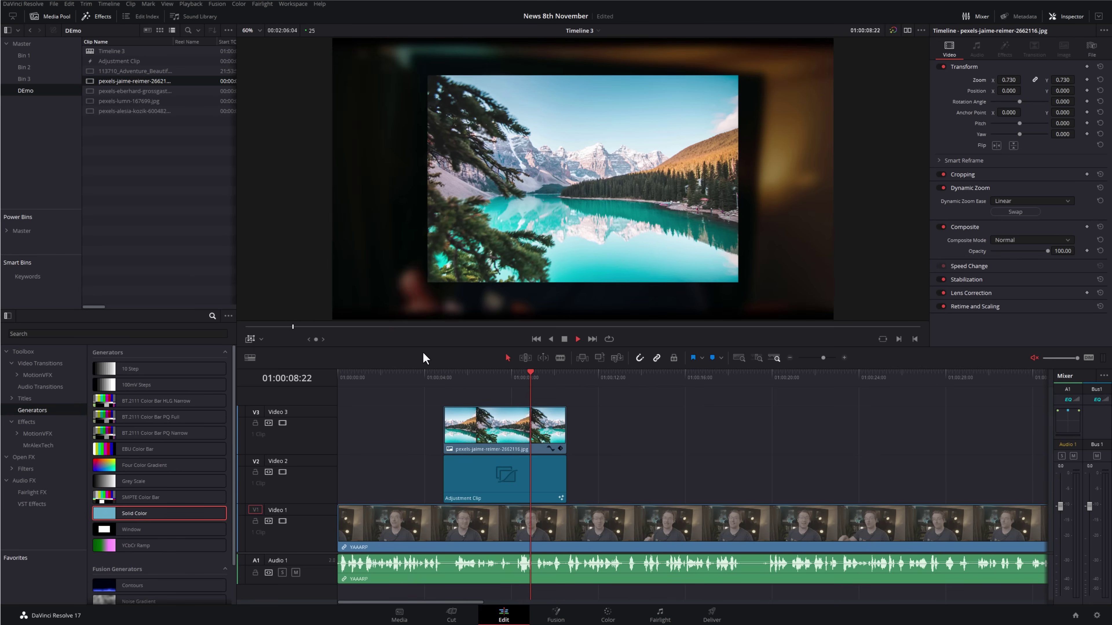
{"action": "key", "text": "space"}
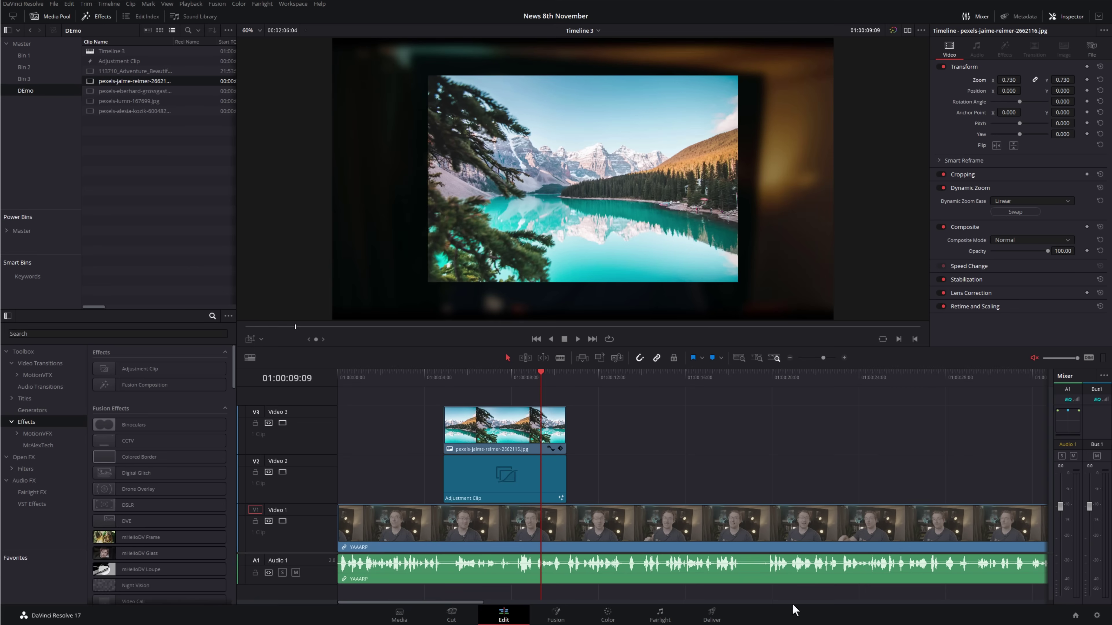
Step: Apply the Open FX Drop Shadow effect to the lake image on Video 3 and play back the result
{"action": "left_click", "coordinate": [100, 17]}
{"action": "left_click", "coordinate": [100, 18]}
{"action": "left_click", "coordinate": [23, 458]}
{"action": "scroll", "coordinate": [199, 425], "scroll_direction": "down", "scroll_amount": 10}
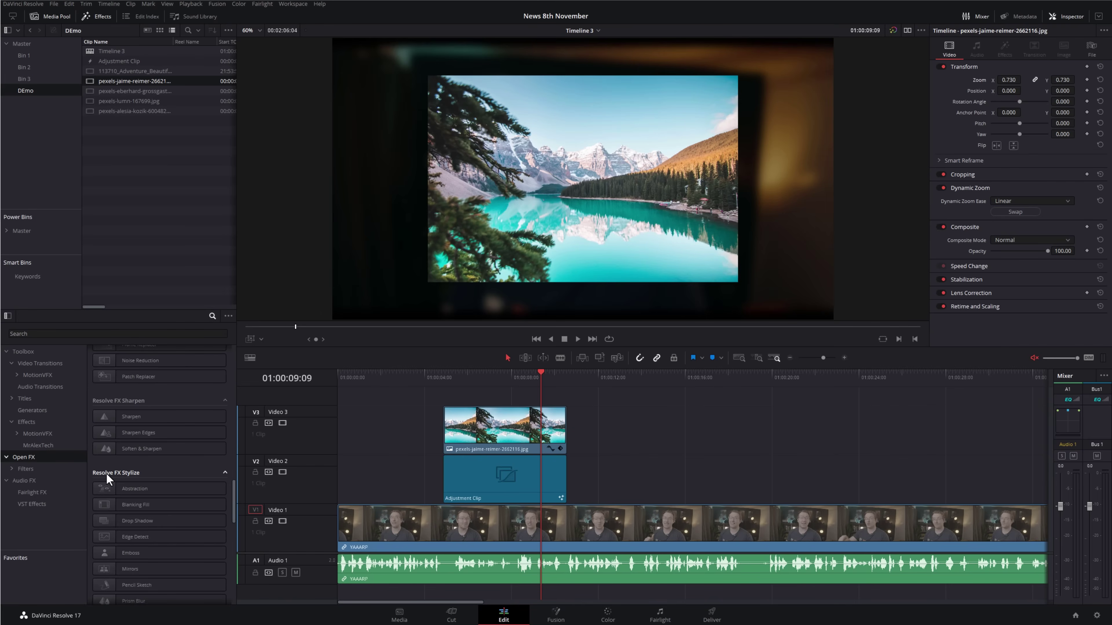
{"action": "left_click_drag", "start_coordinate": [130, 522], "coordinate": [500, 427]}
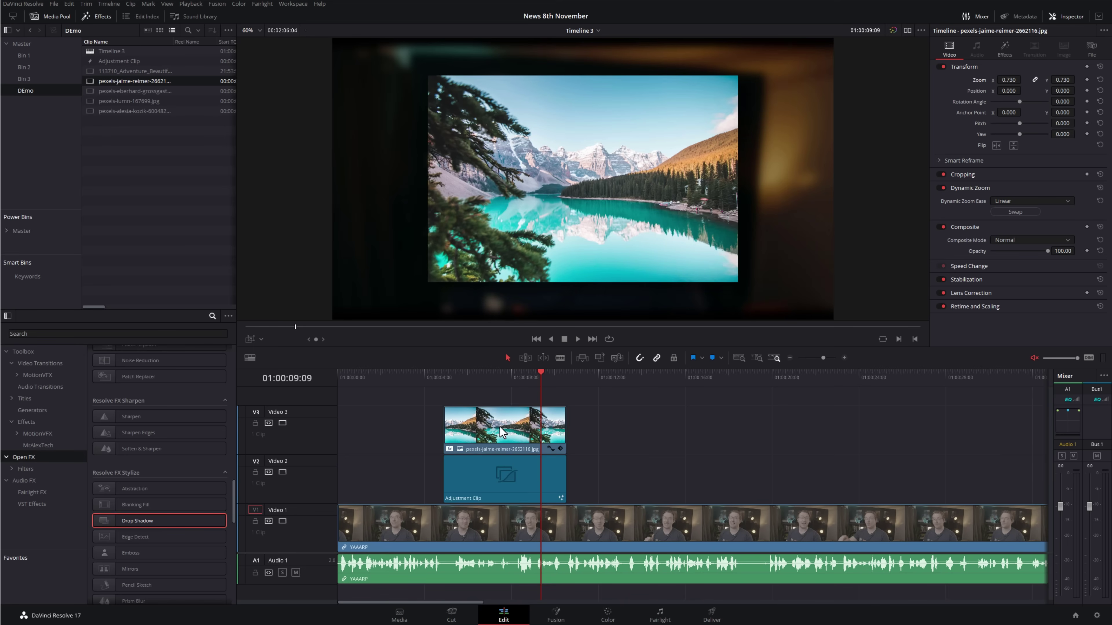
{"action": "left_click", "coordinate": [436, 378]}
{"action": "key", "text": "space"}
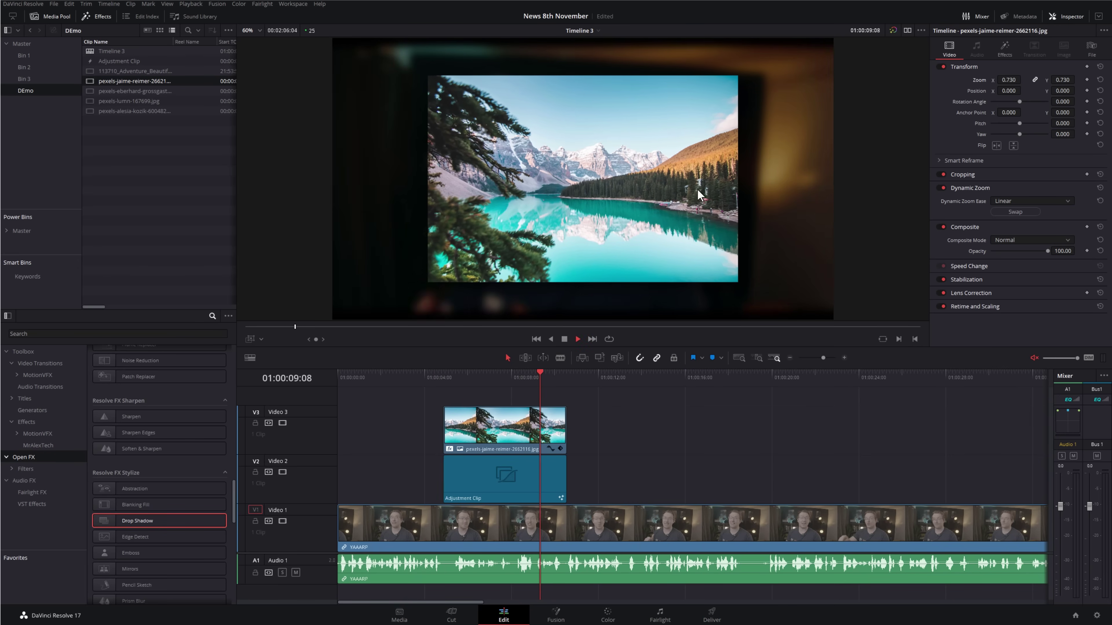
{"action": "key", "text": "space"}
Step: Add a Push video transition to the start of the lake image on Video 3
{"action": "left_click", "coordinate": [494, 434]}
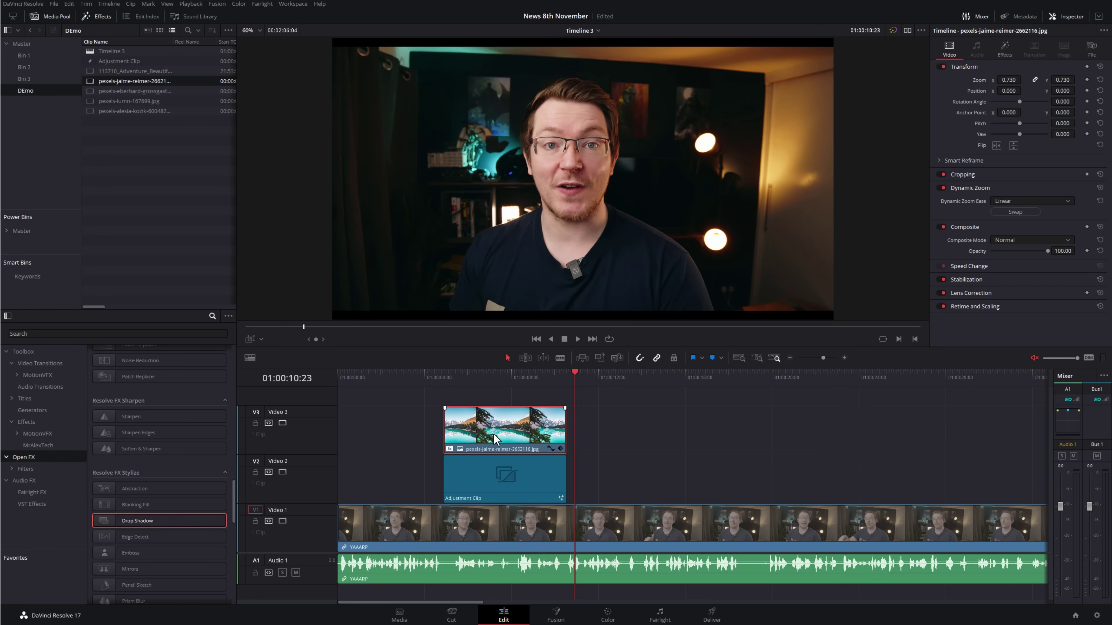
{"action": "left_click", "coordinate": [44, 364]}
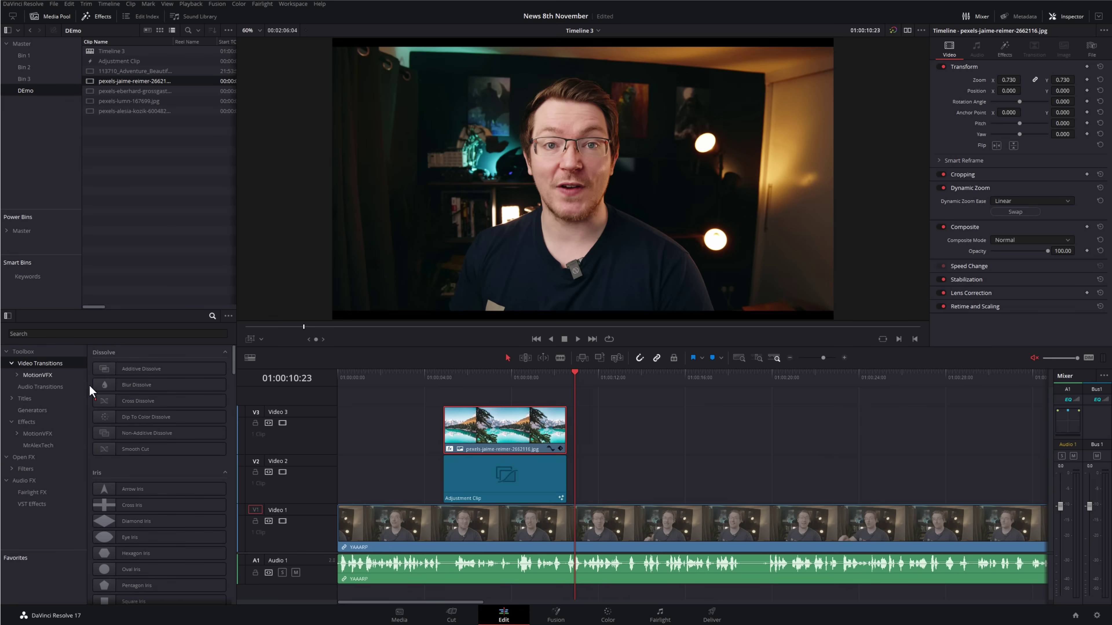
{"action": "scroll", "coordinate": [147, 434], "scroll_direction": "down", "scroll_amount": 3}
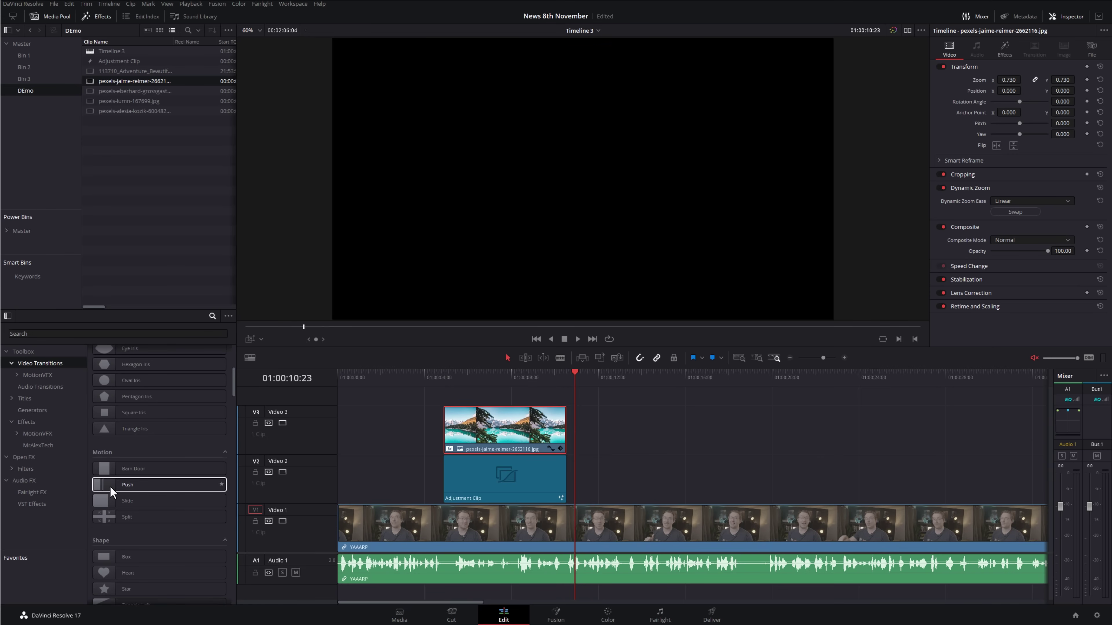
{"action": "left_click_drag", "start_coordinate": [108, 488], "coordinate": [451, 431]}
Step: Set the Push transition's ease to In & Out, motion blur to 0.382 and duration to 0.6 seconds
{"action": "left_click", "coordinate": [437, 436]}
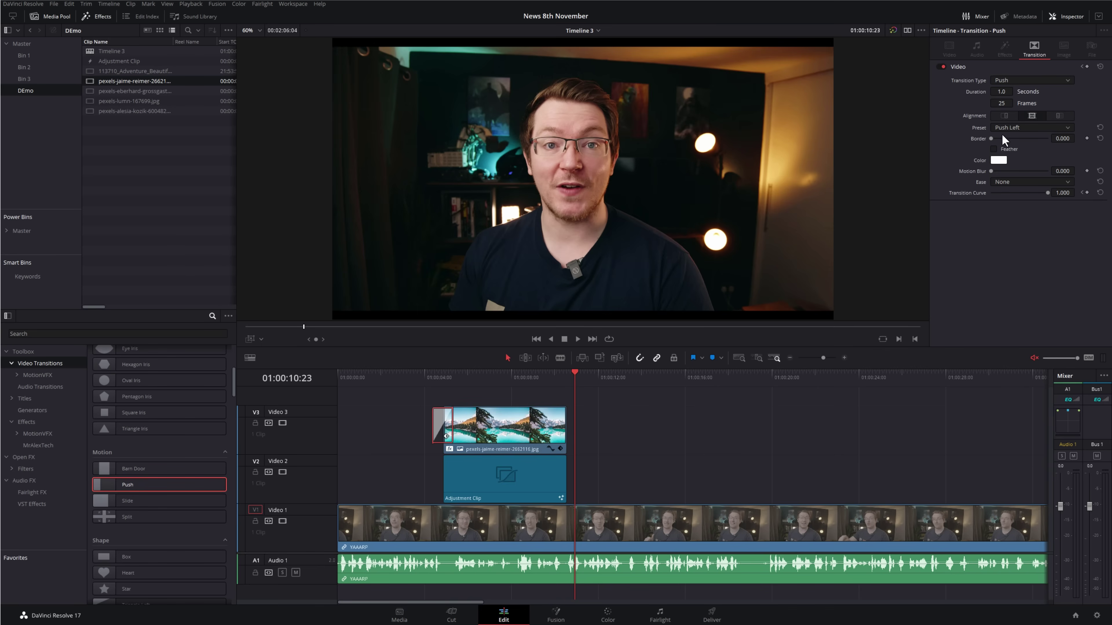
{"action": "left_click", "coordinate": [1003, 184]}
{"action": "left_click", "coordinate": [1002, 221]}
{"action": "left_click_drag", "start_coordinate": [1003, 92], "coordinate": [989, 91]}
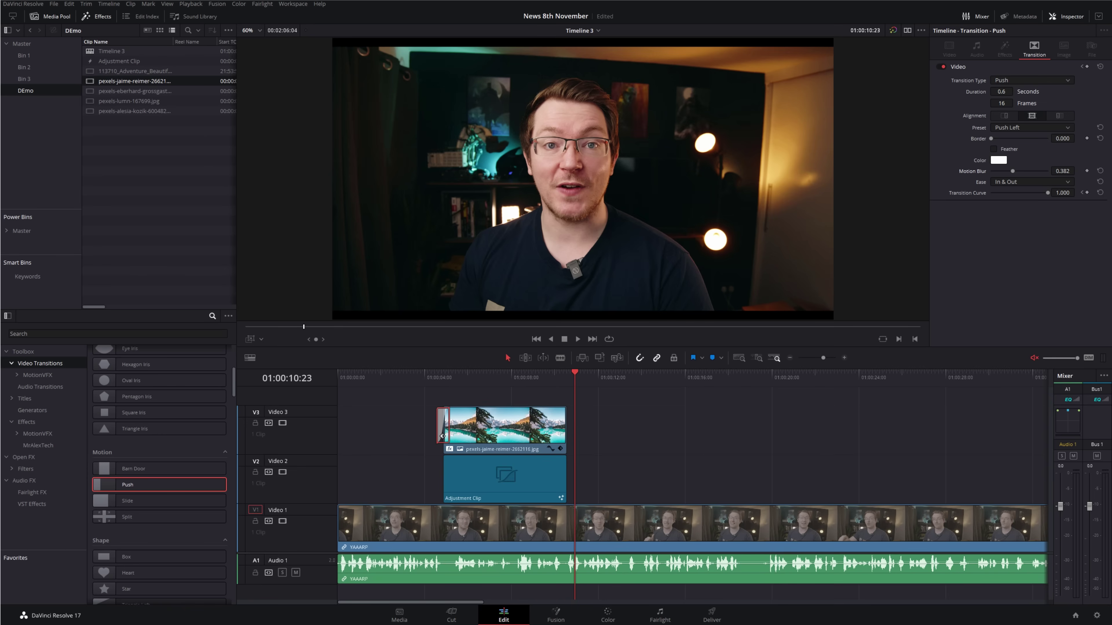
Step: Trim the lake image's start so its opening transition begins with the adjustment clip, and play back the entrance
{"action": "left_click_drag", "start_coordinate": [443, 420], "coordinate": [453, 418]}
{"action": "left_click", "coordinate": [442, 372]}
{"action": "key", "text": "space"}
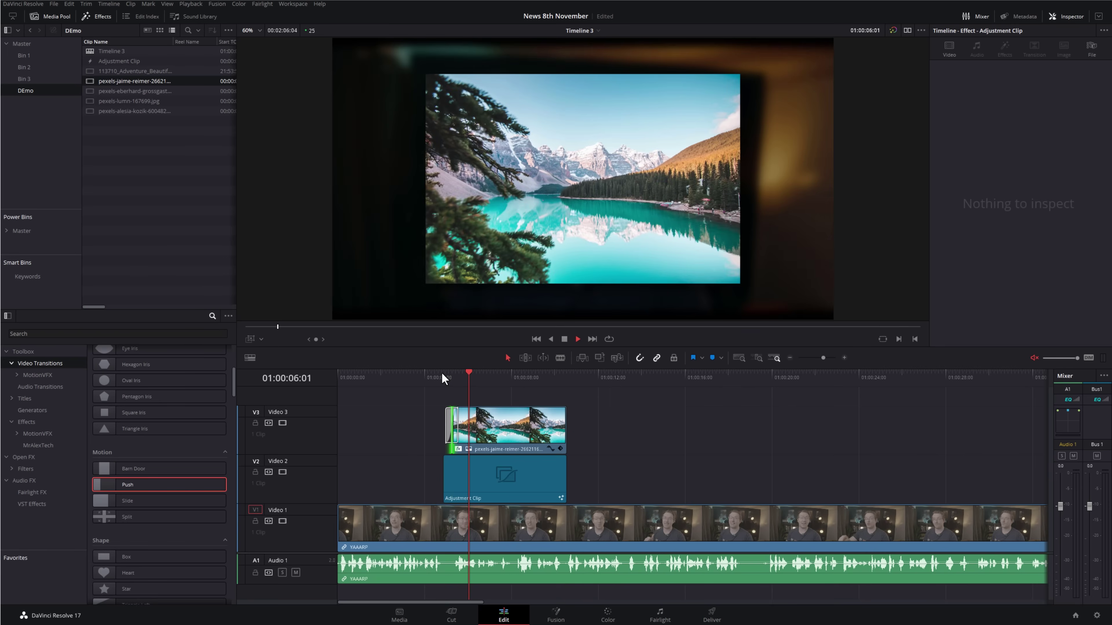
{"action": "key", "text": "space"}
Step: Copy the Push transition to the lake image's end, fit it to the adjustment clip's end, and play back the overlay
{"action": "left_click", "coordinate": [450, 424]}
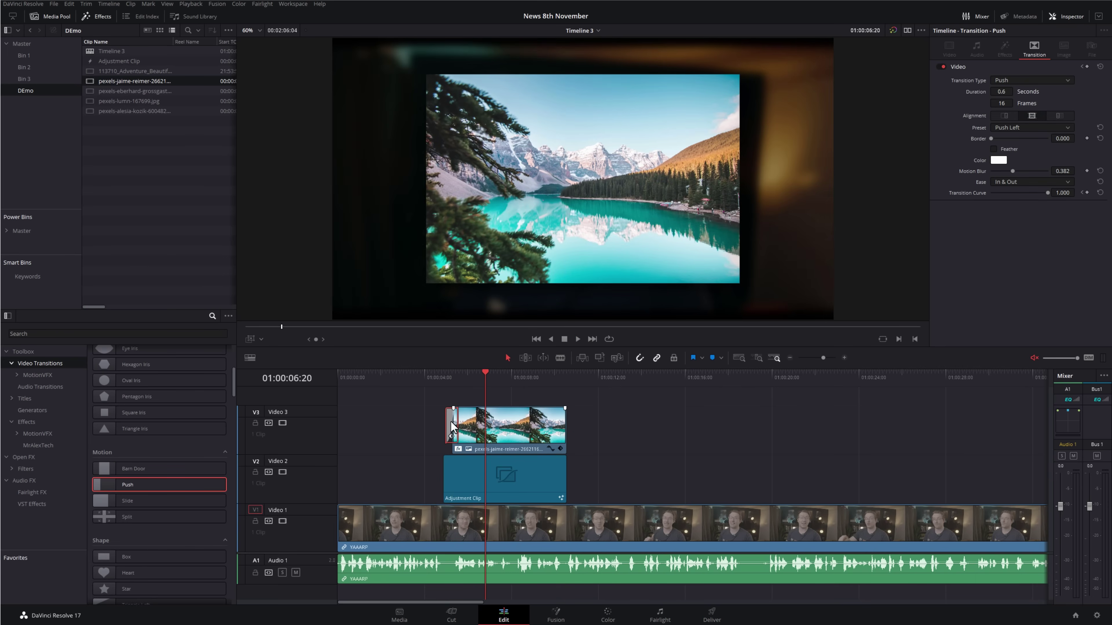
{"action": "key", "text": "alt"}
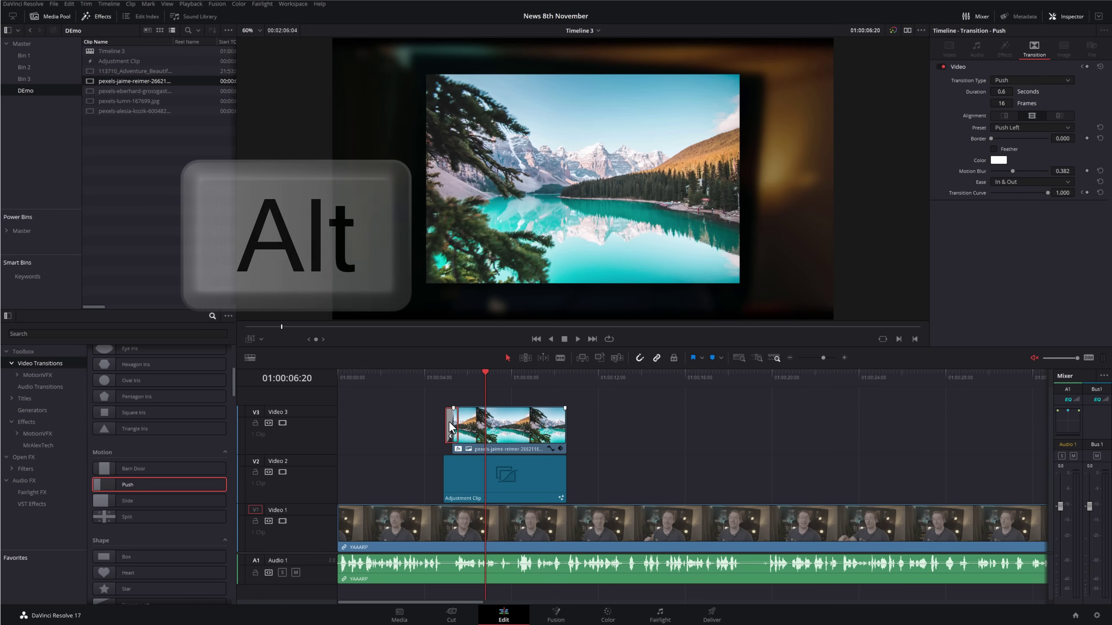
{"action": "left_click_drag", "start_coordinate": [556, 432], "coordinate": [562, 428]}
{"action": "left_click", "coordinate": [442, 376]}
{"action": "key", "text": "space"}
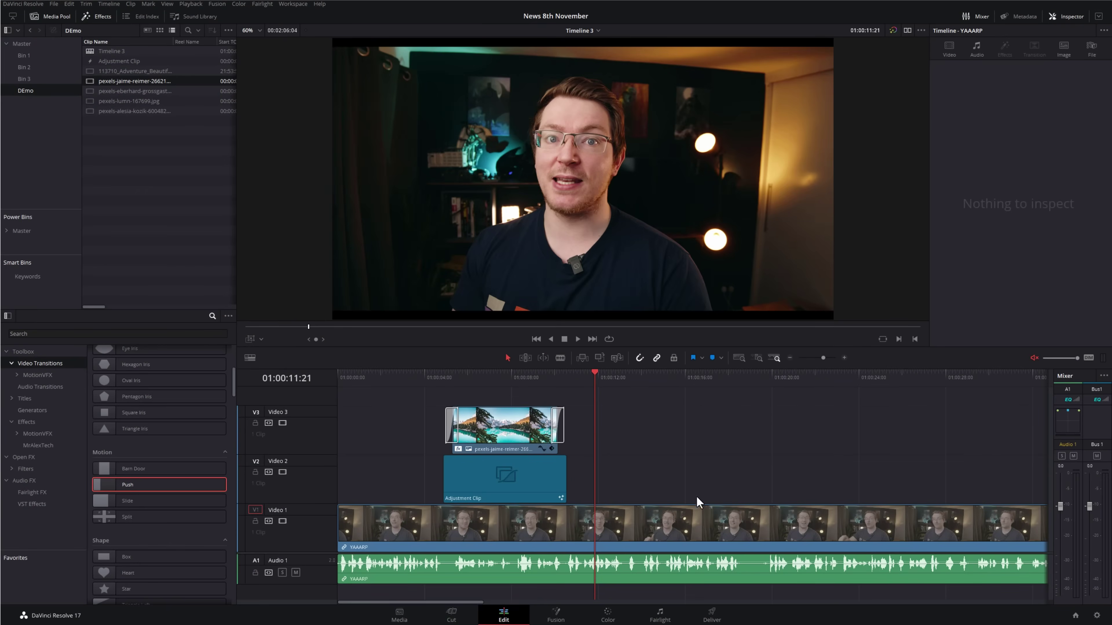
Step: Duplicate the lake image, its transitions and the adjustment clip further along the timeline, starting at about 01:00:14:14
{"action": "left_click_drag", "start_coordinate": [697, 497], "coordinate": [383, 401]}
{"action": "left_click_drag", "start_coordinate": [391, 389], "coordinate": [626, 495]}
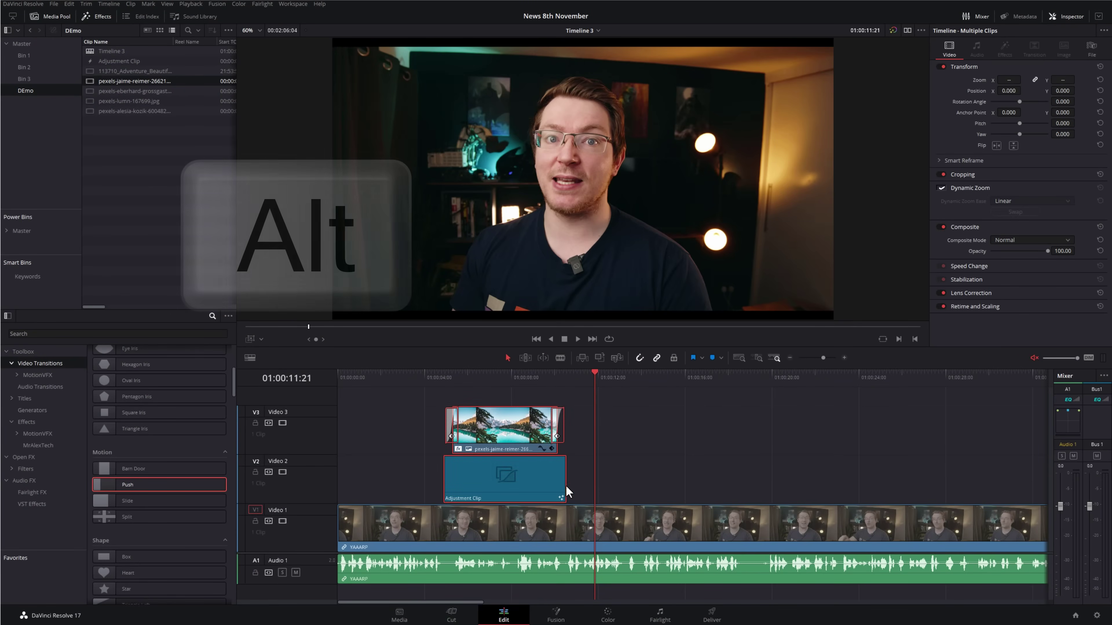
{"action": "left_click_drag", "start_coordinate": [490, 481], "coordinate": [697, 481]}
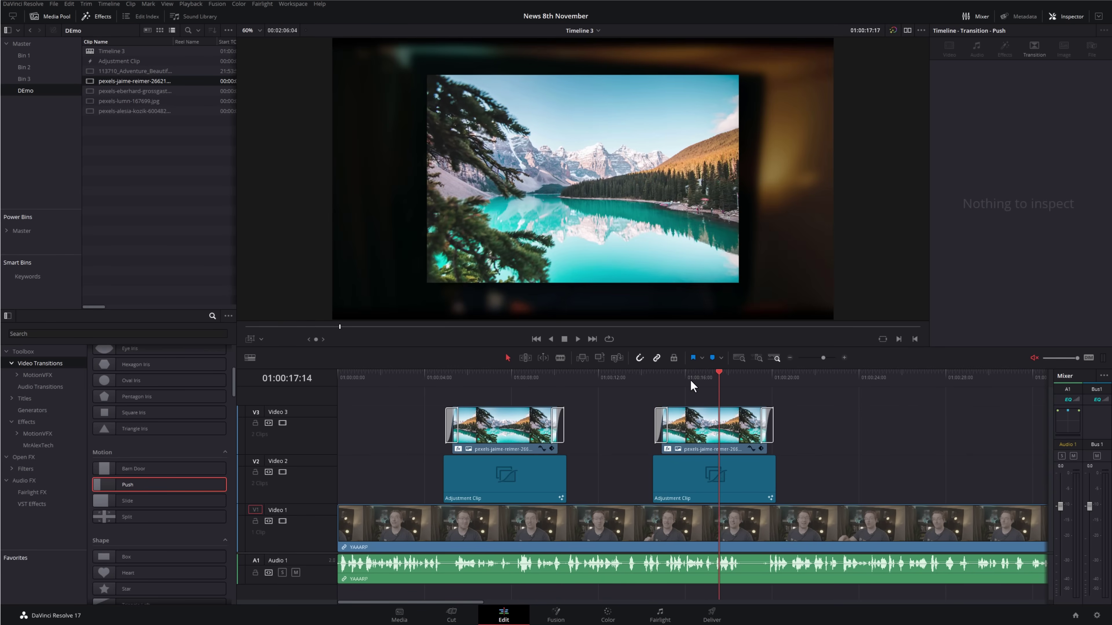
Step: Target Video 3 as the destination and, from 01:00:14:23, replace the duplicated lake image with Pexels forest photo 1292115
{"action": "left_click", "coordinate": [730, 438]}
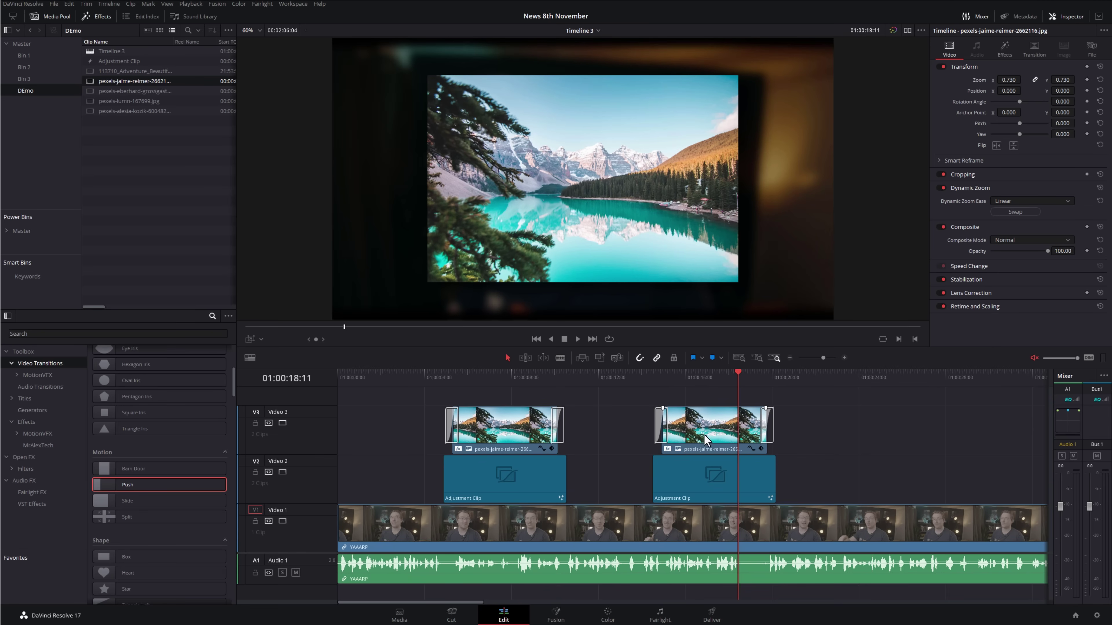
{"action": "left_click_drag", "start_coordinate": [741, 372], "coordinate": [660, 379]}
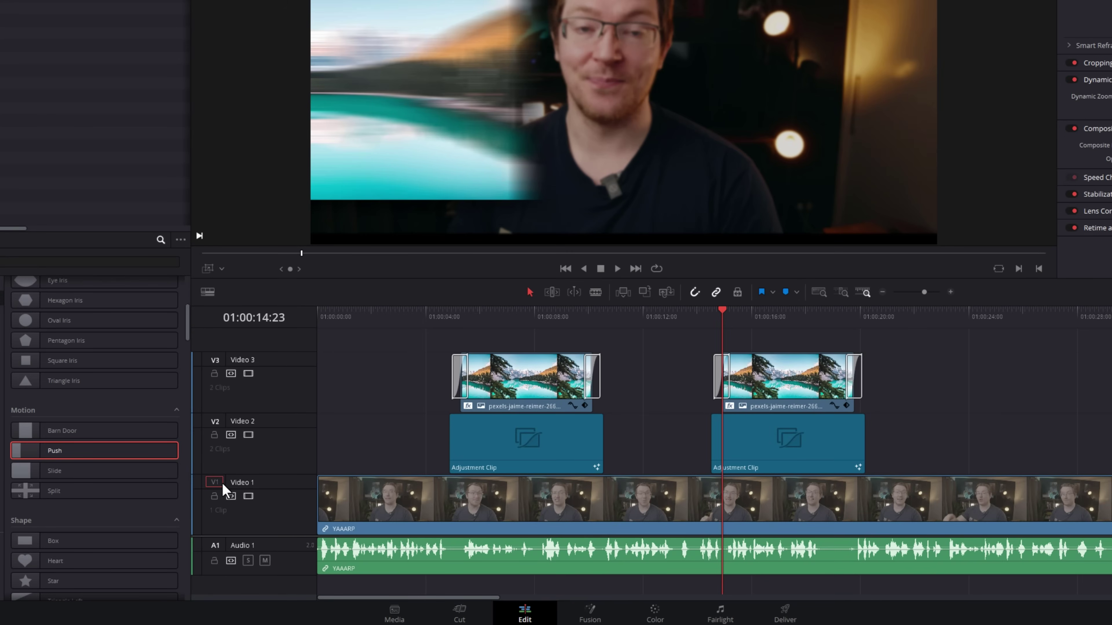
{"action": "left_click", "coordinate": [214, 359]}
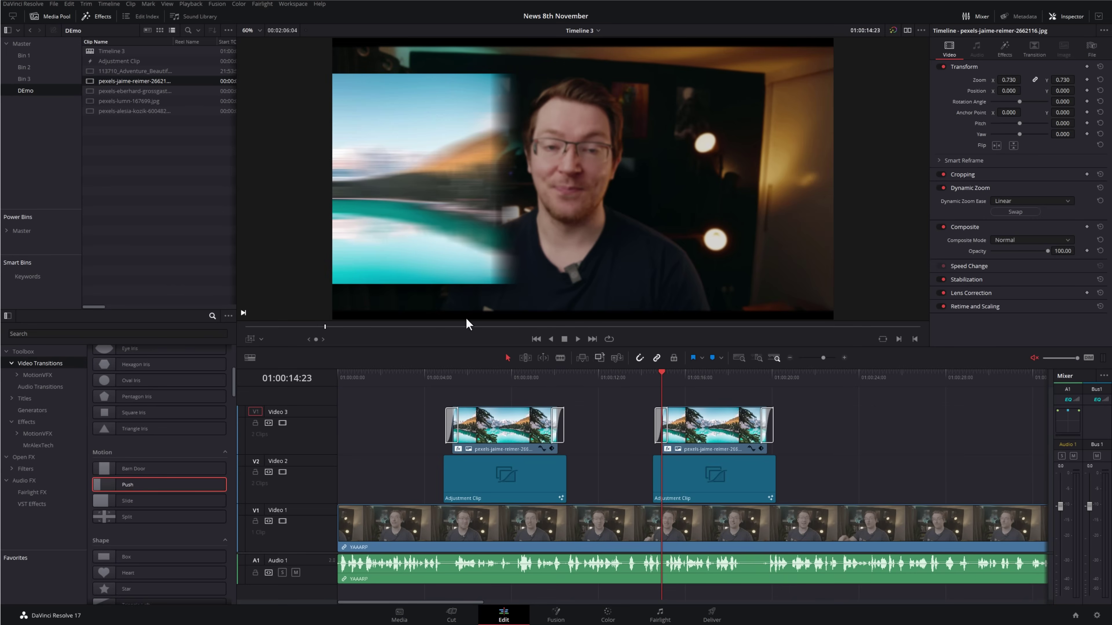
{"action": "left_click", "coordinate": [119, 154]}
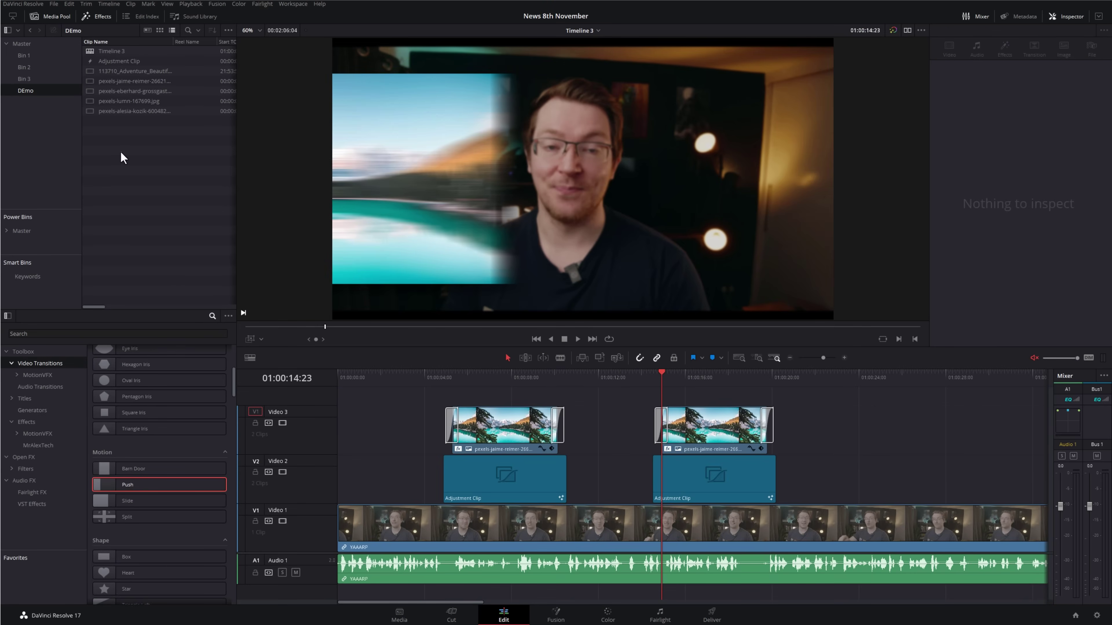
{"action": "double_click", "coordinate": [126, 91]}
{"action": "left_click", "coordinate": [126, 100]}
{"action": "left_click", "coordinate": [132, 93]}
{"action": "key", "text": "F11"}
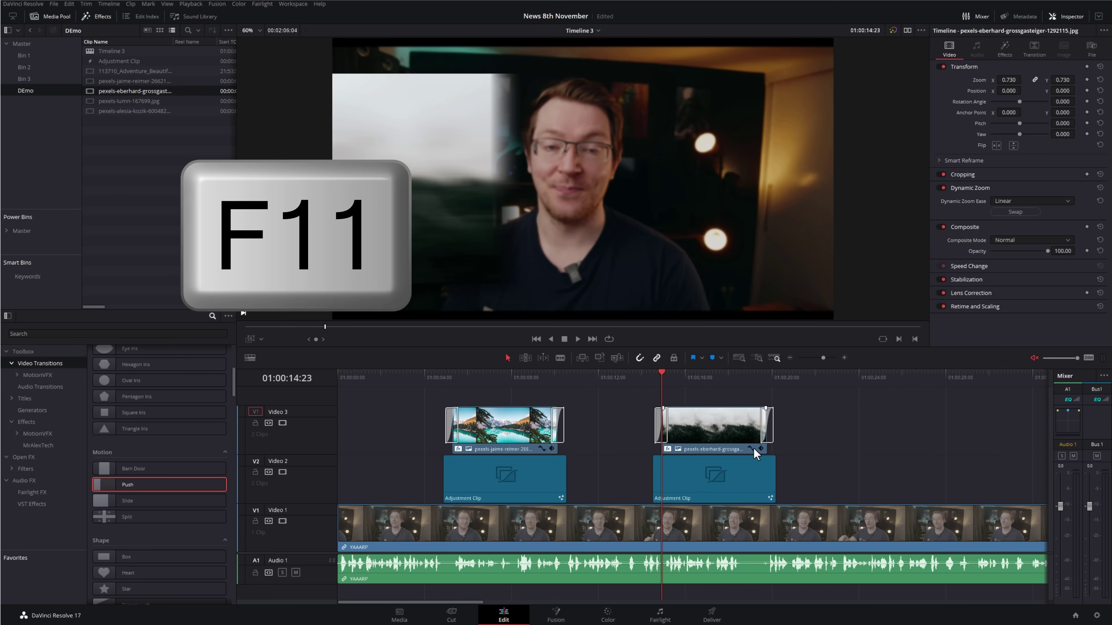
Step: Play back the replaced forest image and inspect its transform settings and Drop Shadow effect
{"action": "left_click", "coordinate": [654, 382]}
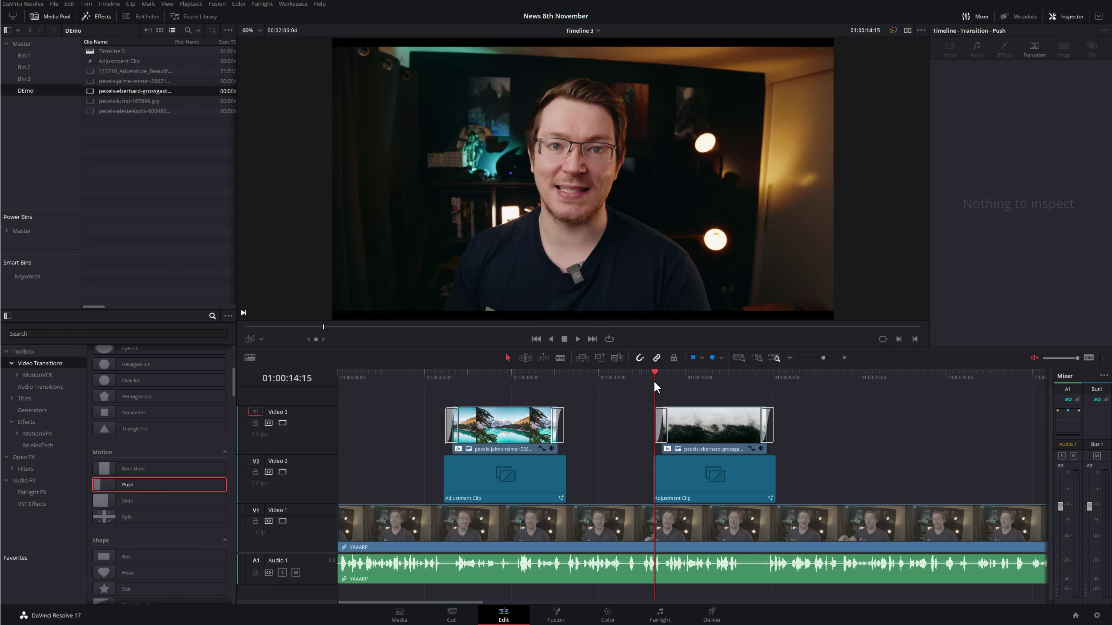
{"action": "key", "text": "space"}
{"action": "key", "text": "space"}
{"action": "left_click", "coordinate": [713, 430]}
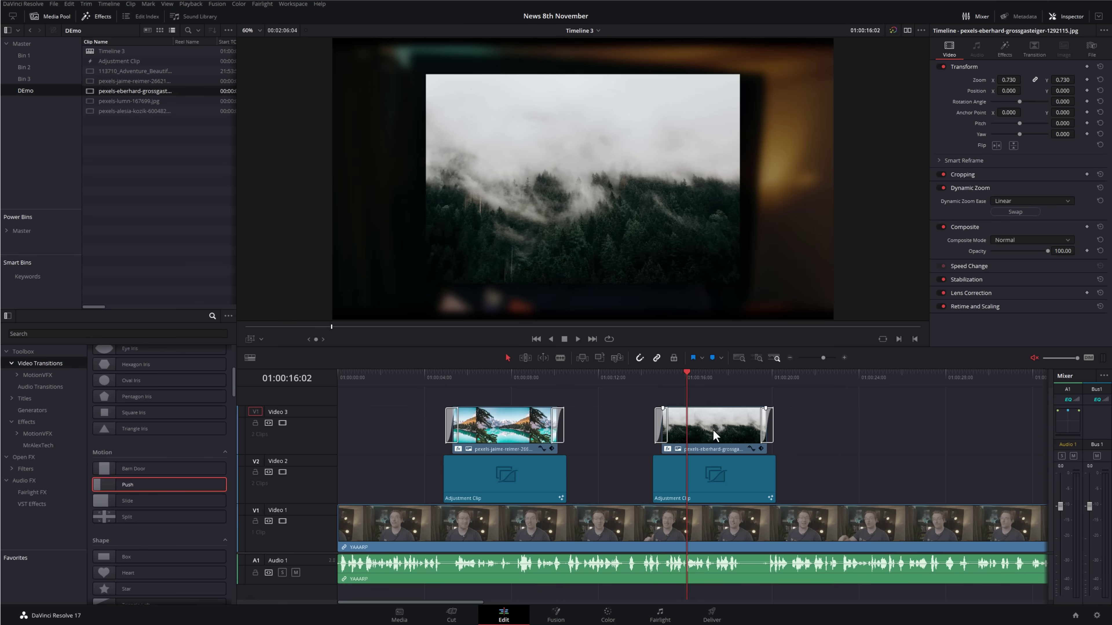
{"action": "left_click", "coordinate": [712, 432]}
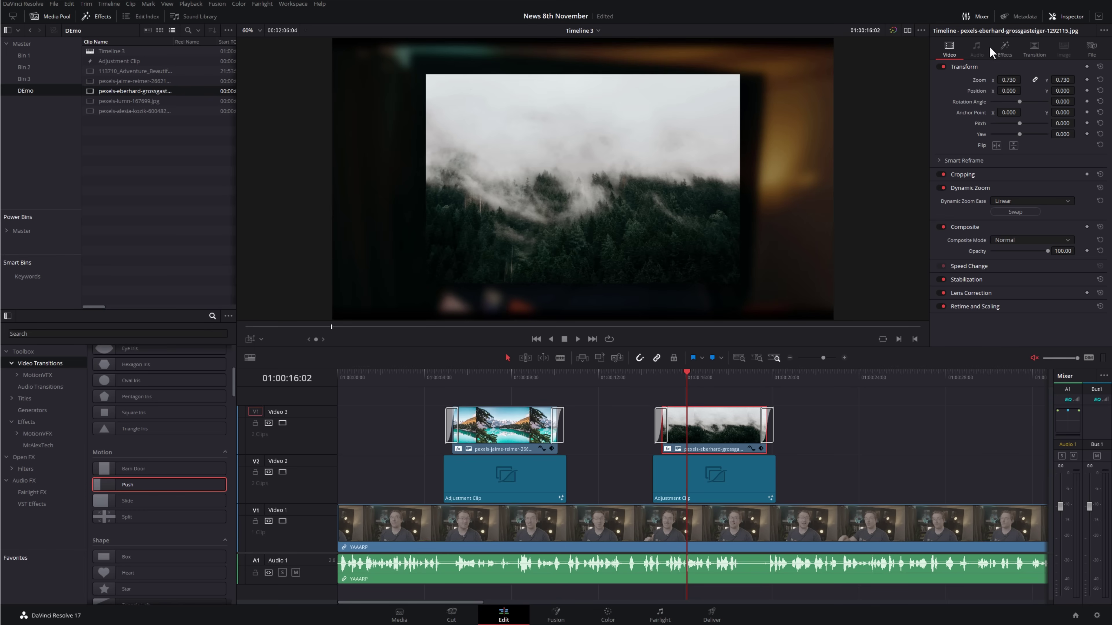
{"action": "left_click", "coordinate": [1005, 49]}
{"action": "left_click", "coordinate": [661, 376]}
{"action": "key", "text": "space"}
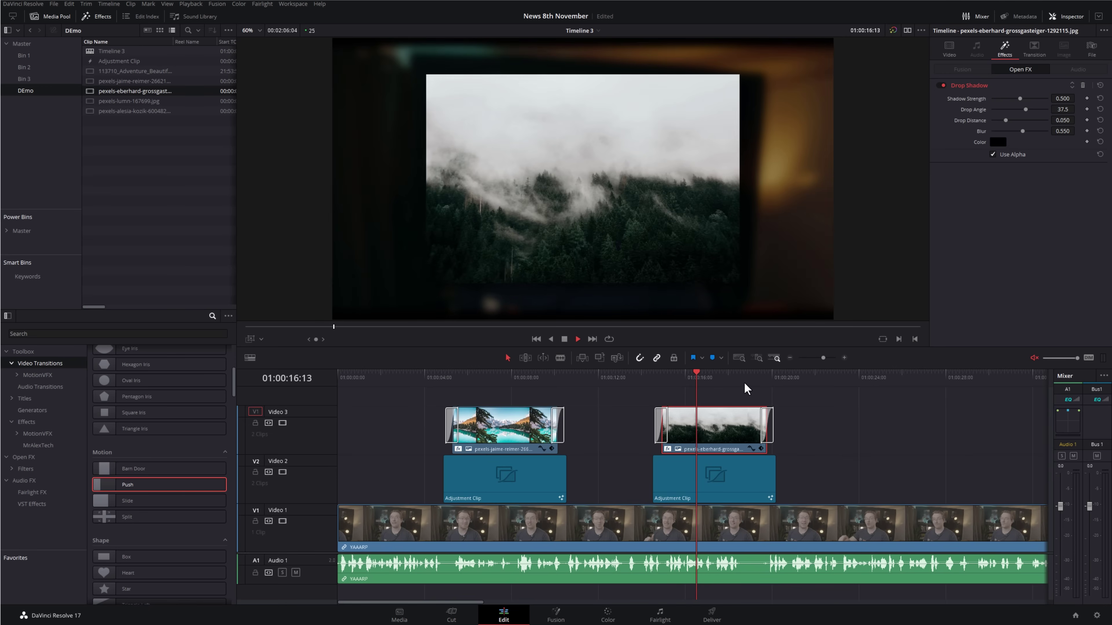
{"action": "key", "text": "space"}
Step: Duplicate the forest image, its transitions and the adjustment clip further along the timeline, starting at about 01:00:23:15
{"action": "left_click", "coordinate": [862, 453]}
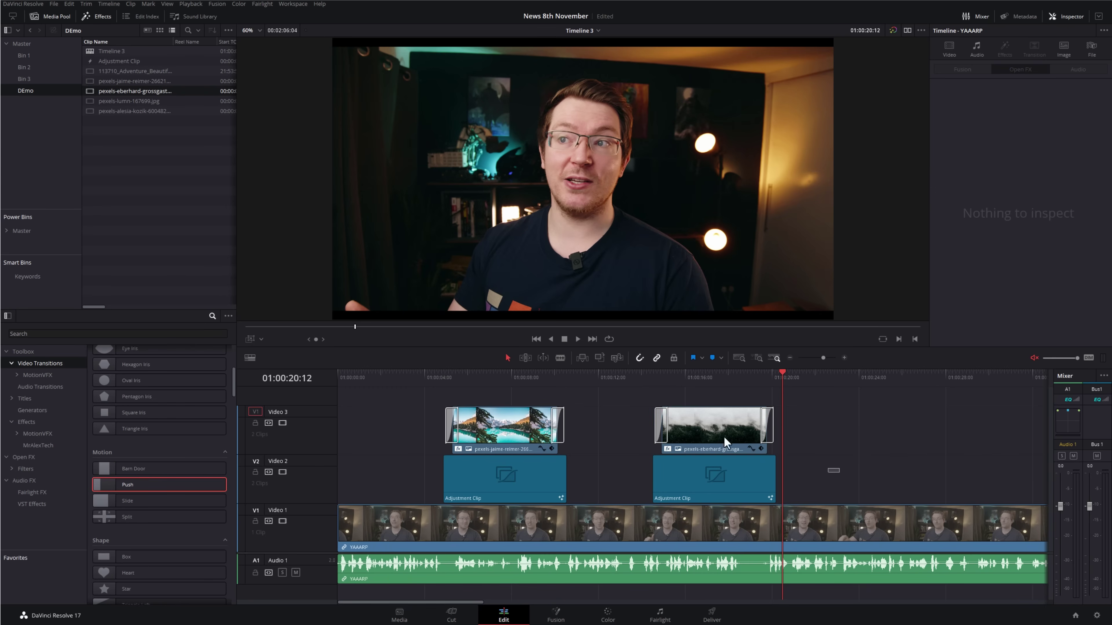
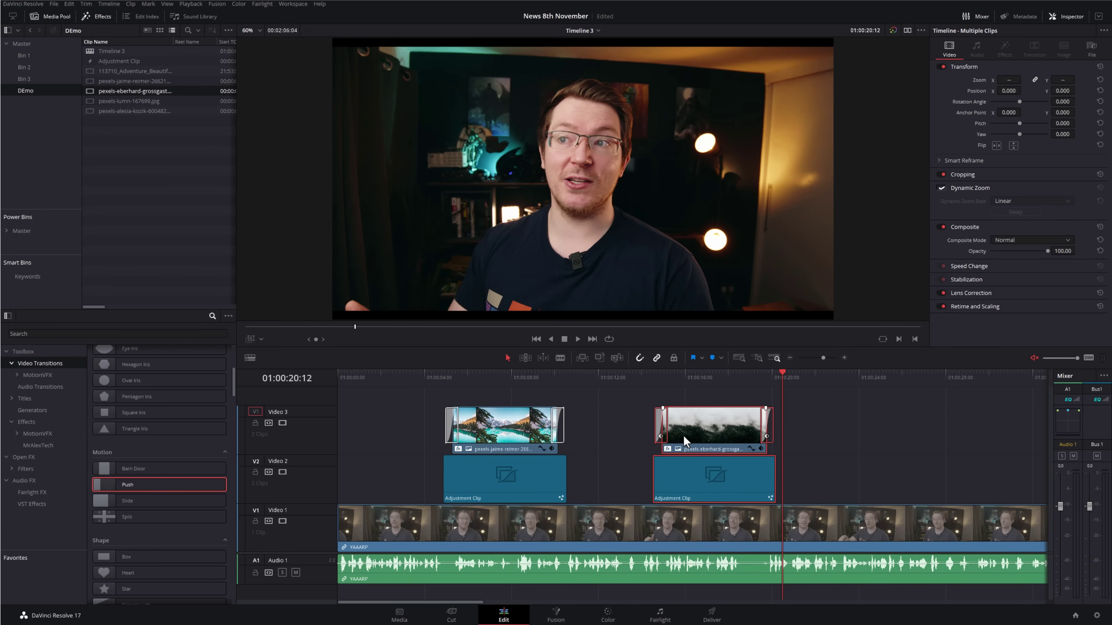
{"action": "left_click_drag", "start_coordinate": [686, 435], "coordinate": [882, 436]}
{"action": "left_click", "coordinate": [973, 424]}
Step: With the playhead at 01:00:23:23, replace the third overlay's image with pexels-lumn-167699.jpg
{"action": "left_click_drag", "start_coordinate": [849, 373], "coordinate": [856, 373]}
{"action": "left_click", "coordinate": [124, 137]}
{"action": "double_click", "coordinate": [138, 104]}
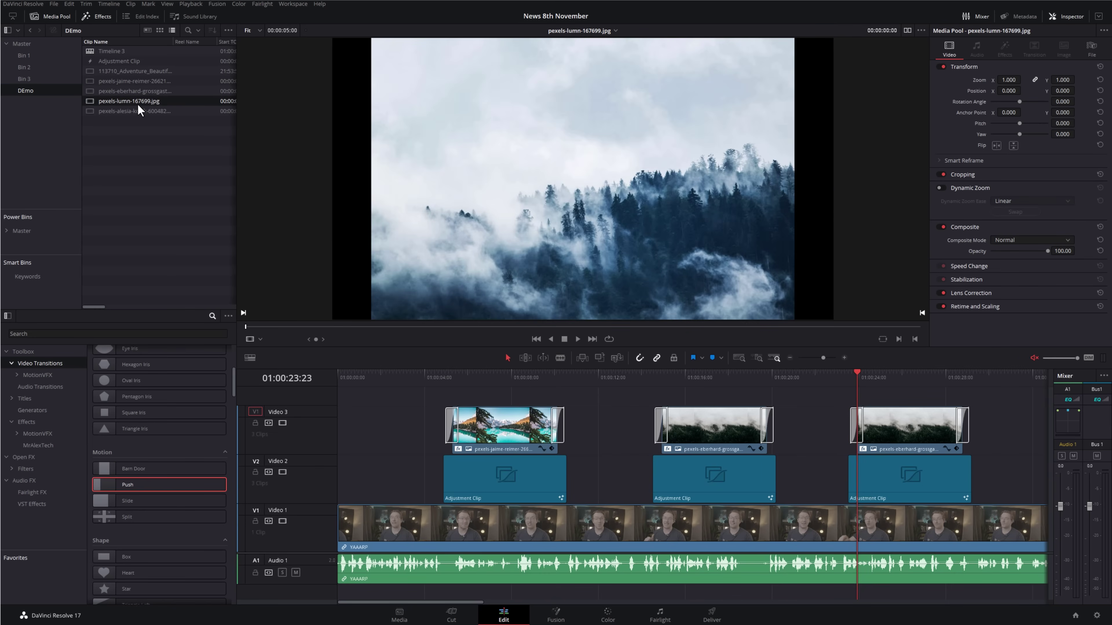
{"action": "key", "text": "F11"}
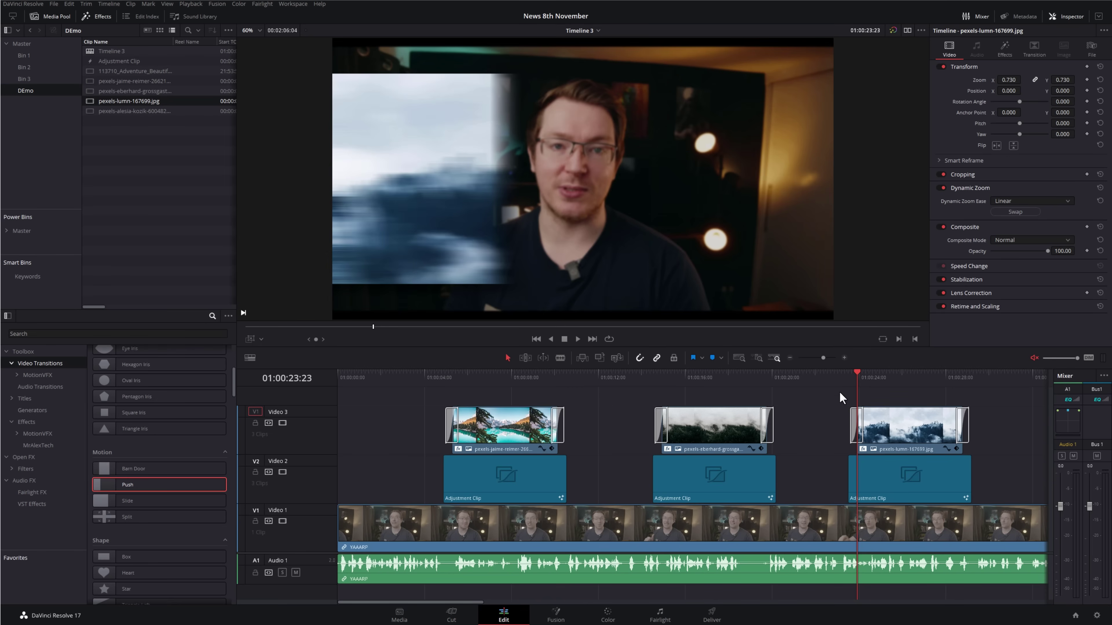
Step: Change the third image's opening transition type to Radial Wipe and play back the entrance
{"action": "left_click", "coordinate": [853, 427]}
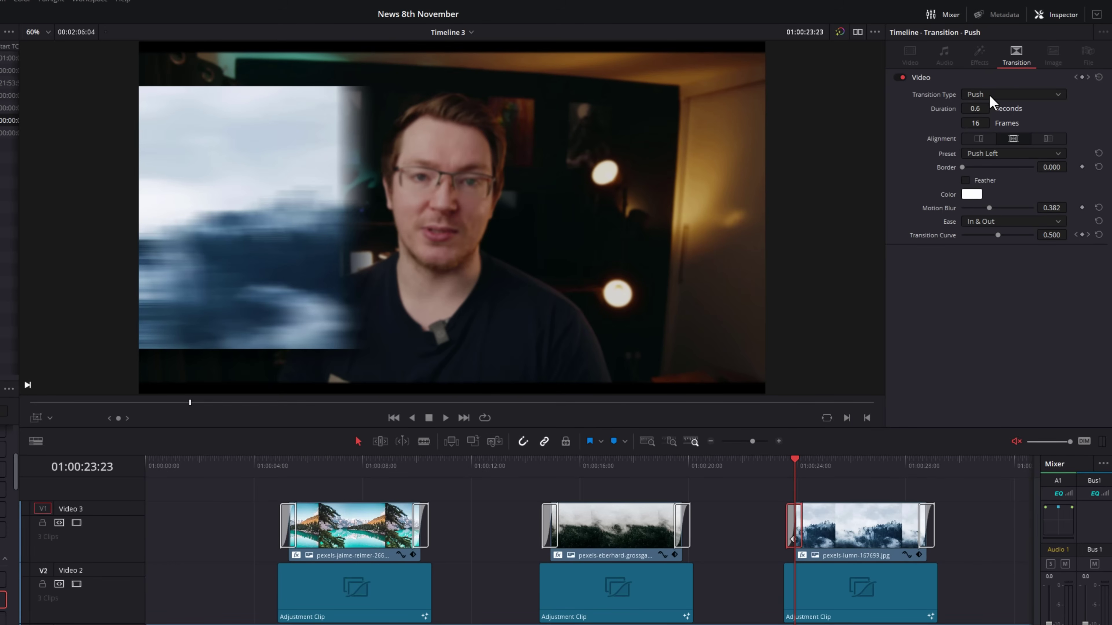
{"action": "left_click", "coordinate": [991, 96]}
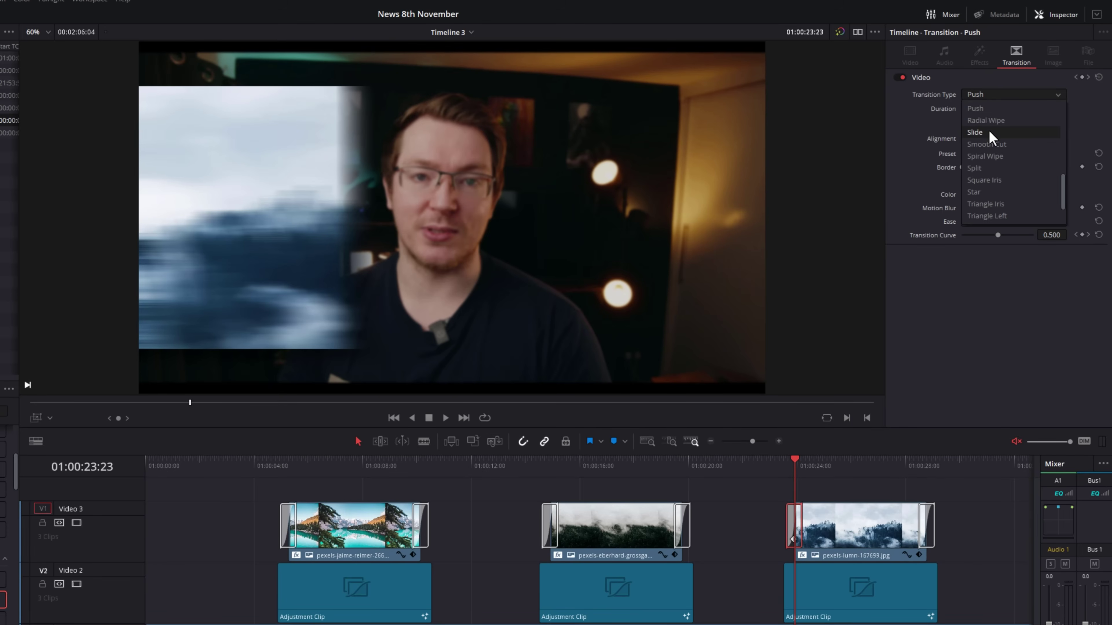
{"action": "left_click", "coordinate": [986, 119]}
{"action": "left_click", "coordinate": [786, 461]}
{"action": "key", "text": "space"}
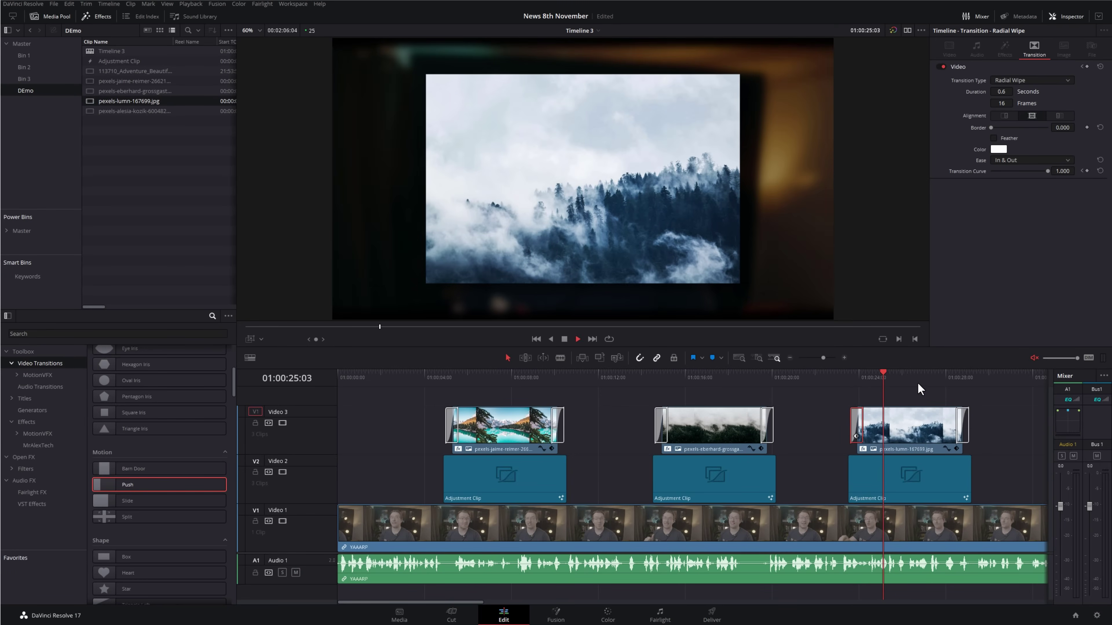
{"action": "left_click", "coordinate": [897, 380]}
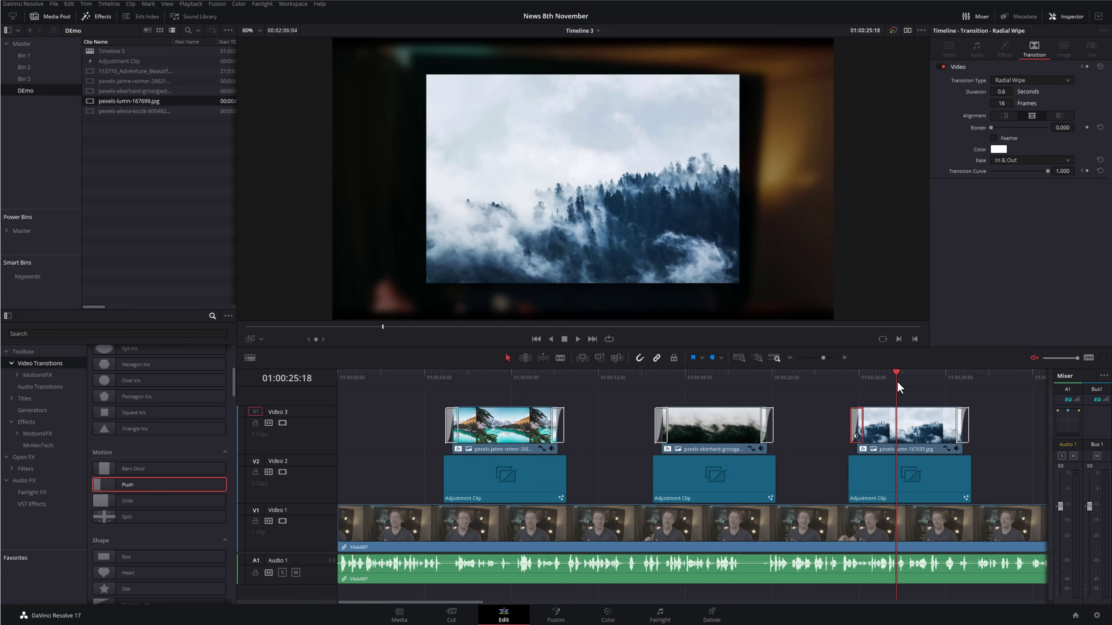
{"action": "left_click", "coordinate": [789, 357]}
{"action": "left_click", "coordinate": [707, 442]}
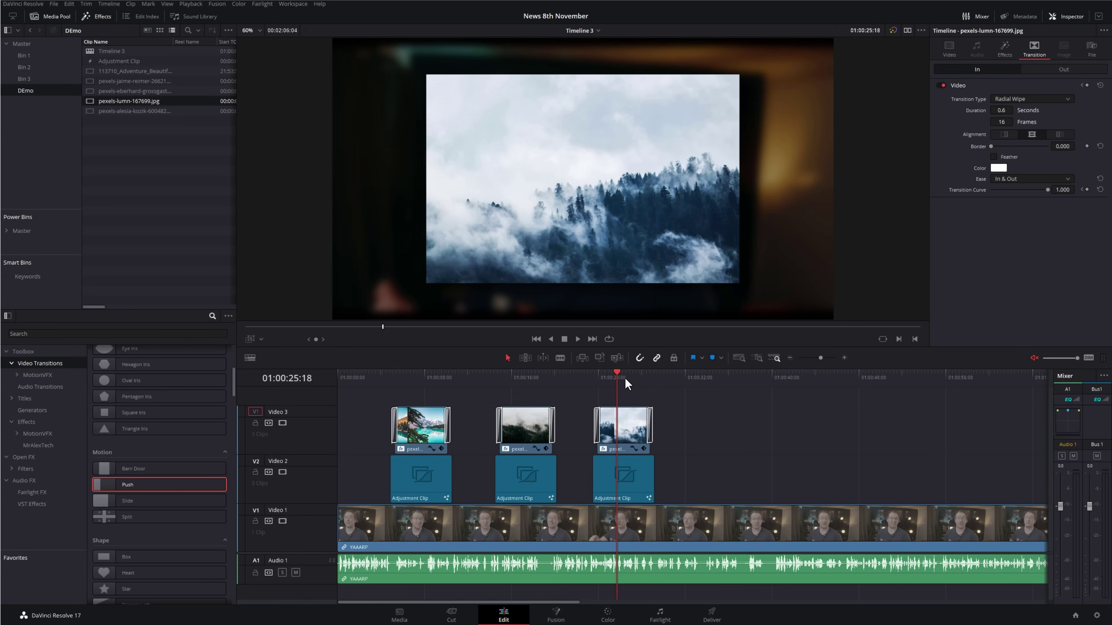
Step: Keyframe the third image's rotation angle between 01:00:23:23 and 01:00:28:20 so it spins, and play back the rotation
{"action": "left_click_drag", "start_coordinate": [597, 379], "coordinate": [597, 379]}
{"action": "left_click", "coordinate": [623, 423]}
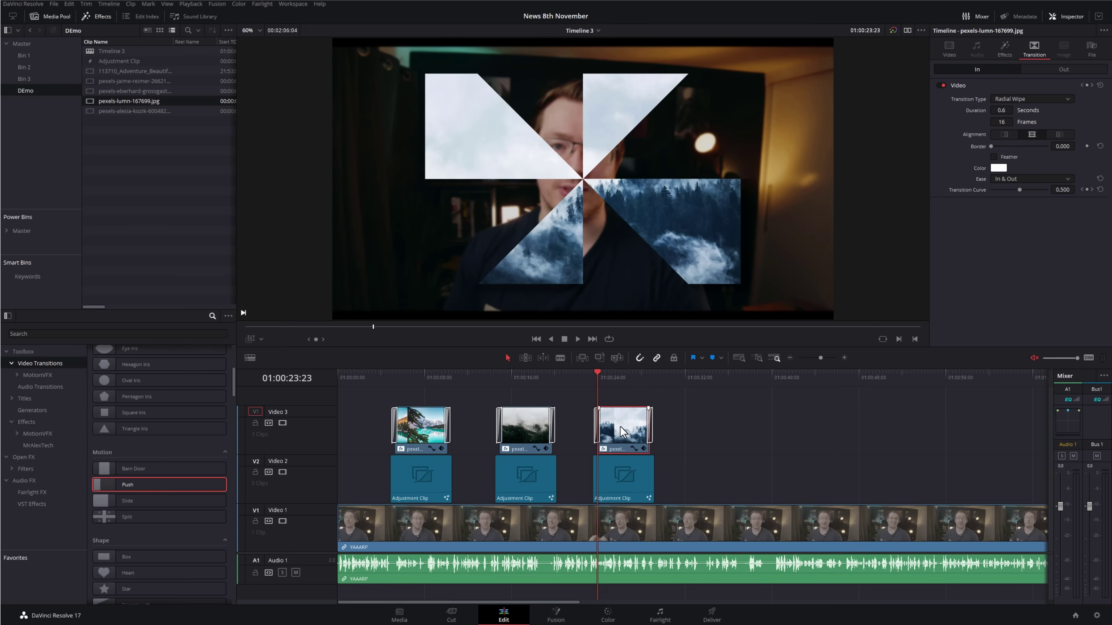
{"action": "left_click", "coordinate": [948, 45]}
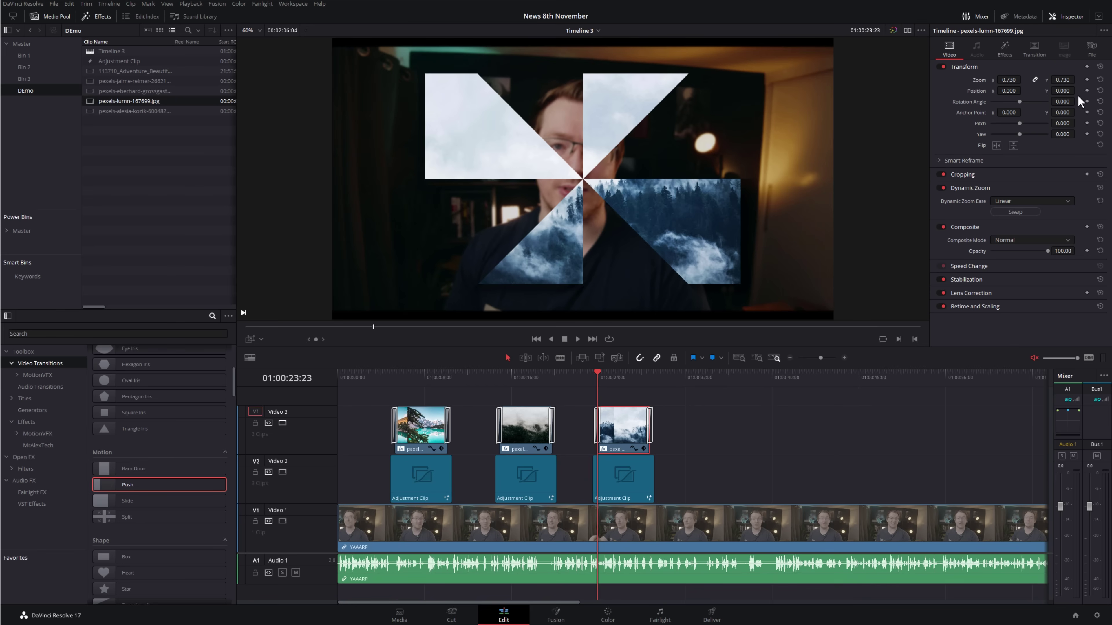
{"action": "left_click", "coordinate": [1086, 101]}
{"action": "left_click_drag", "start_coordinate": [615, 384], "coordinate": [650, 374]}
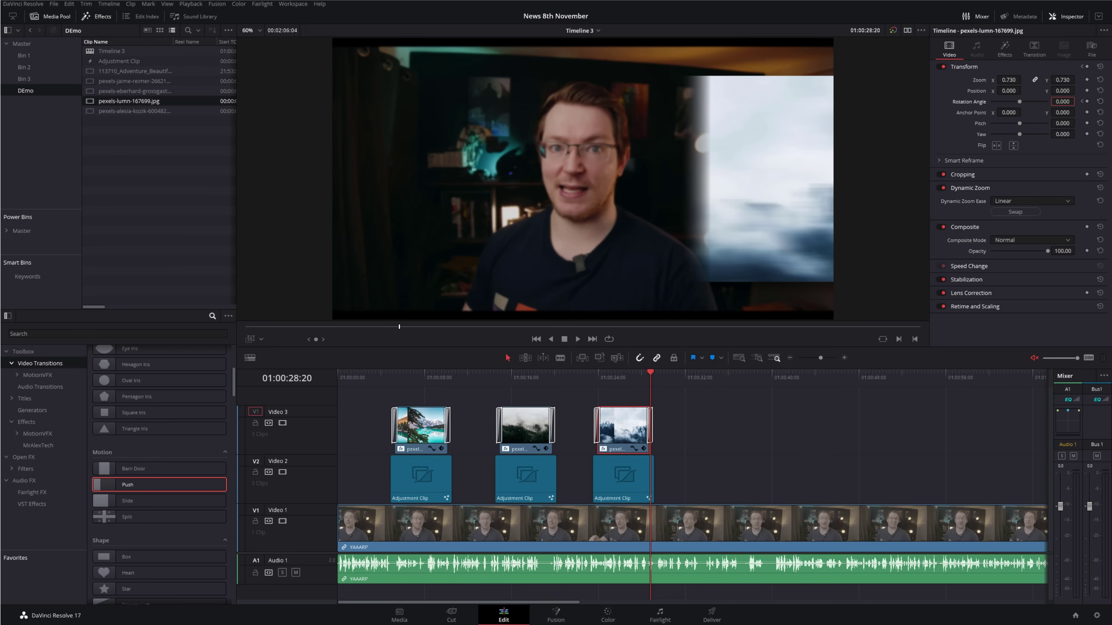
{"action": "left_click", "coordinate": [608, 377]}
{"action": "key", "text": "space"}
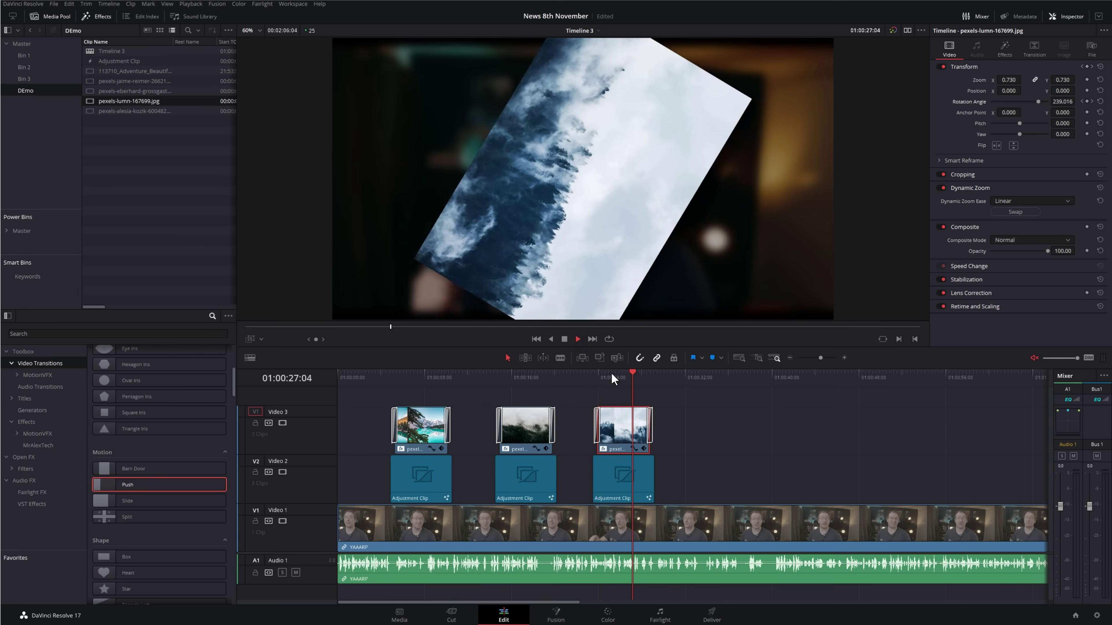
{"action": "left_click", "coordinate": [596, 377]}
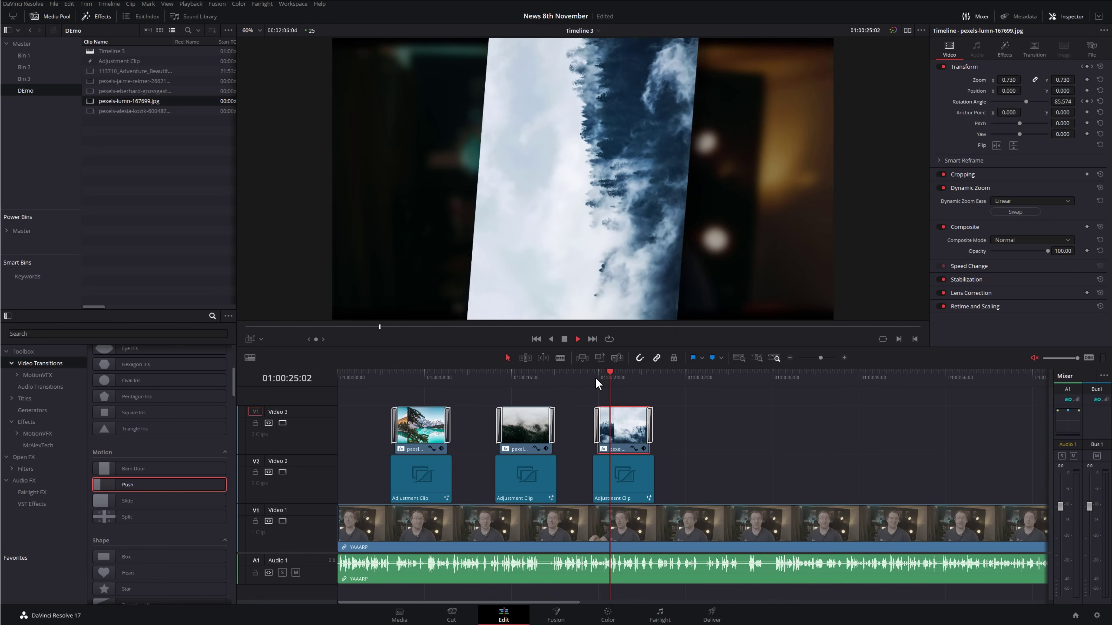
{"action": "key", "text": "space"}
Step: Duplicate the third overlay's image, transitions and adjustment clip further along the timeline, starting at about 01:00:33
{"action": "left_click", "coordinate": [699, 470]}
{"action": "left_click_drag", "start_coordinate": [651, 450], "coordinate": [578, 396]}
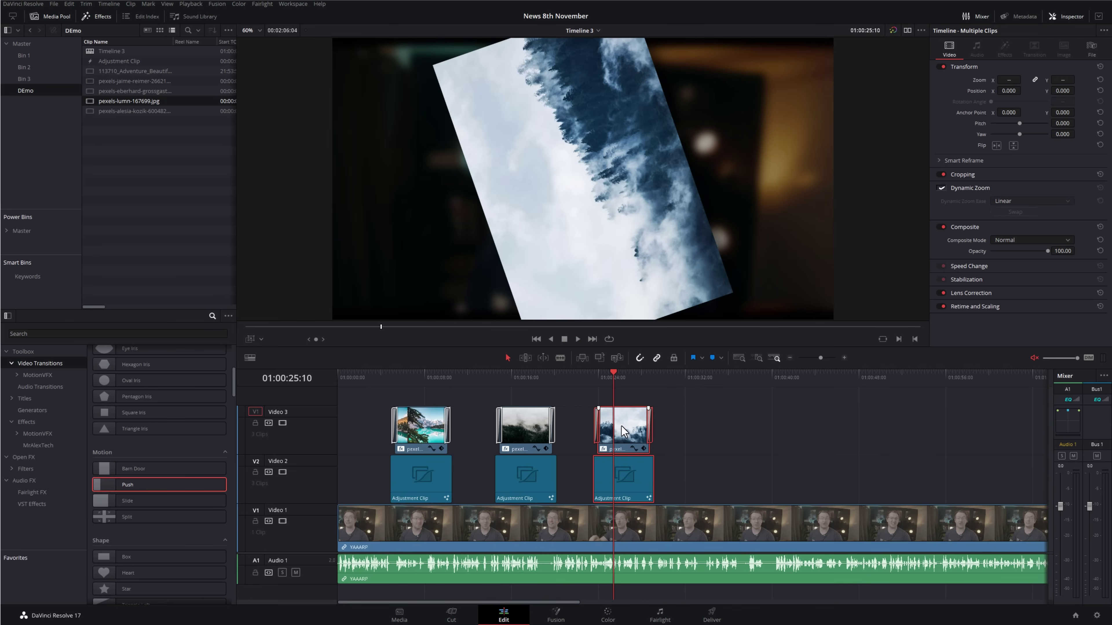
{"action": "left_click_drag", "start_coordinate": [624, 432], "coordinate": [728, 432], "text": "alt"}
{"action": "left_click", "coordinate": [837, 457]}
Step: With the playhead at 01:00:33:12, preview the 113710_Adventure_Beautiful_Fall video, replace the fourth overlay's image with it, and play it back
{"action": "left_click", "coordinate": [704, 375]}
{"action": "left_click_drag", "start_coordinate": [704, 376], "coordinate": [701, 376]}
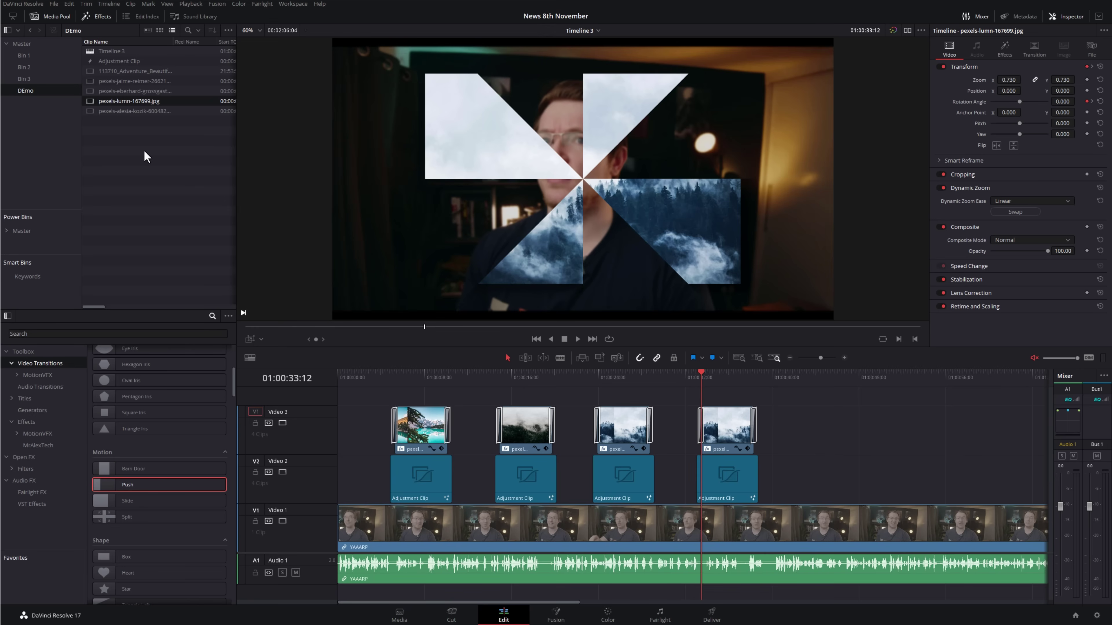
{"action": "double_click", "coordinate": [123, 72]}
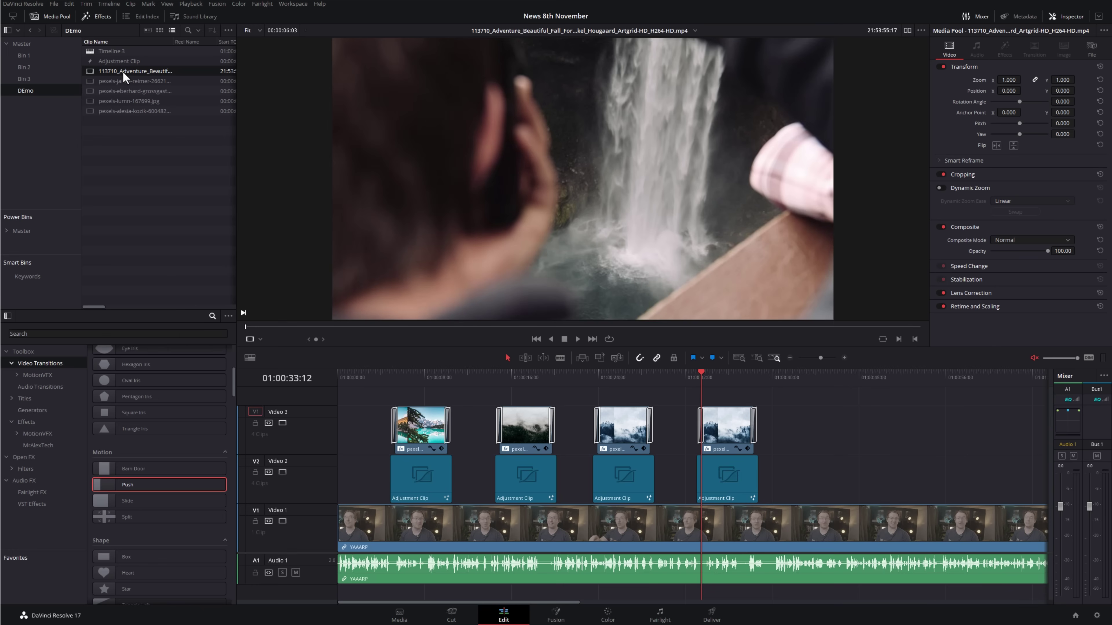
{"action": "key", "text": "space"}
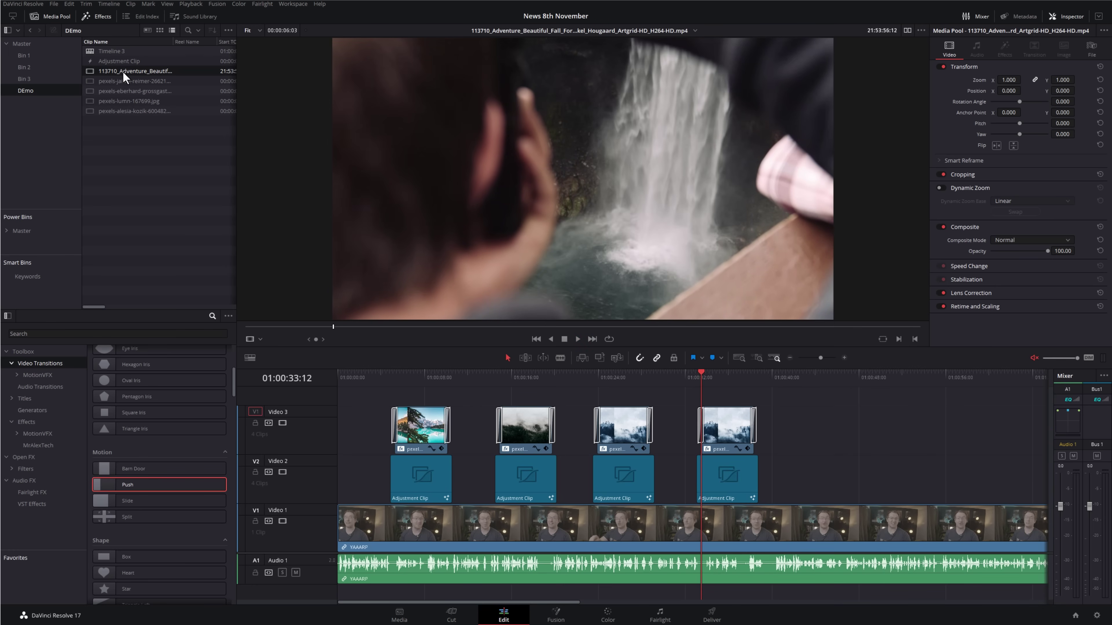
{"action": "key", "text": "F11"}
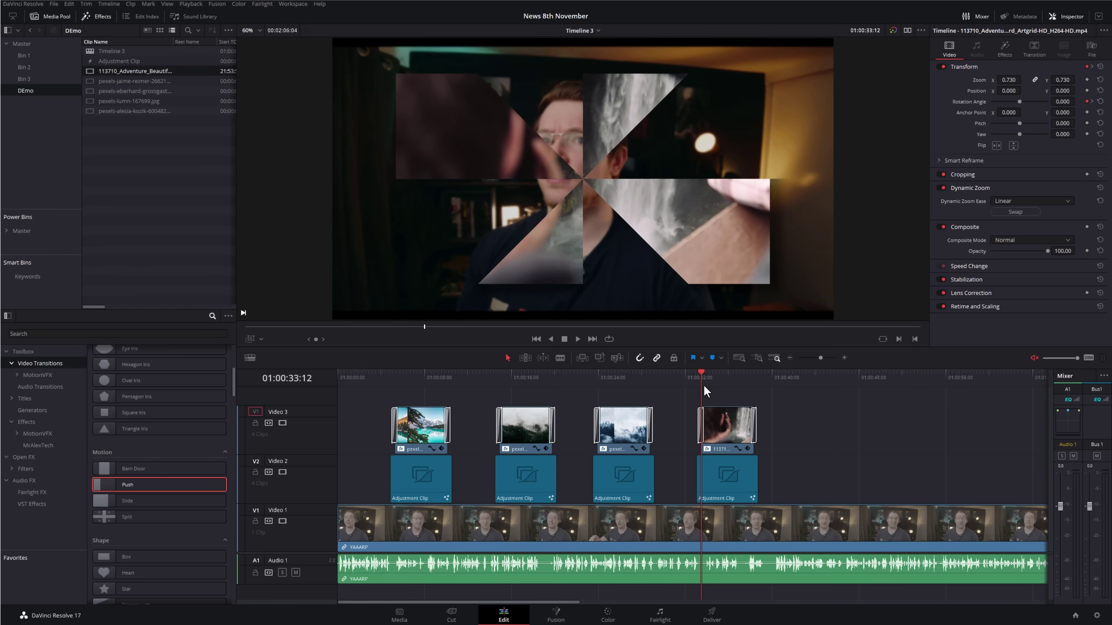
{"action": "key", "text": "space"}
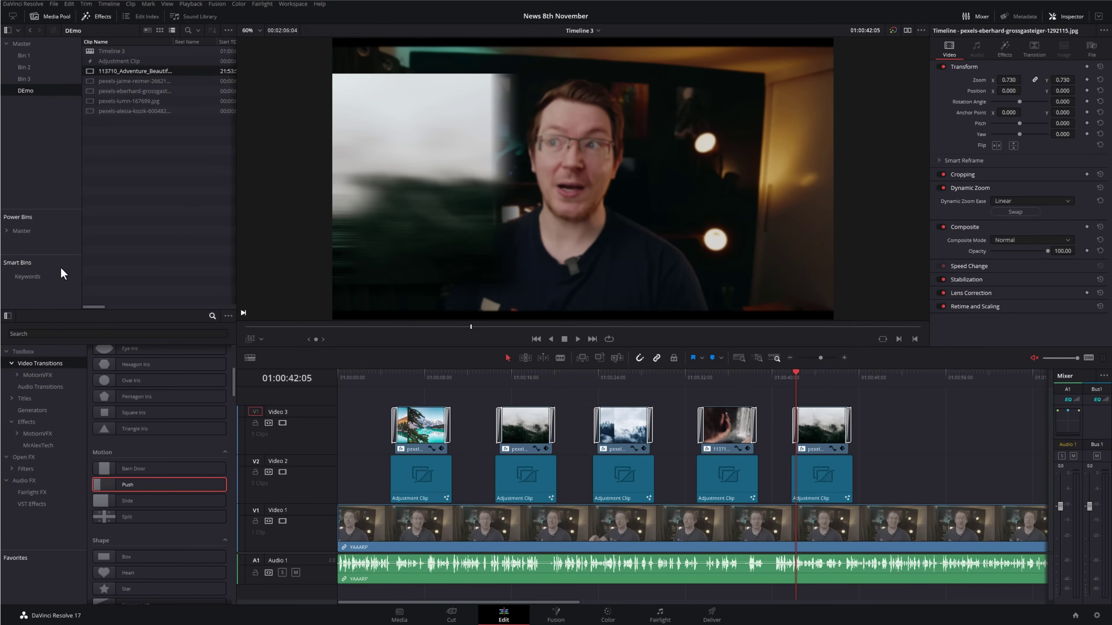
Step: With the playhead at 01:00:42:05, replace the fifth overlay's forest image with the basic Text title
{"action": "left_click", "coordinate": [24, 398]}
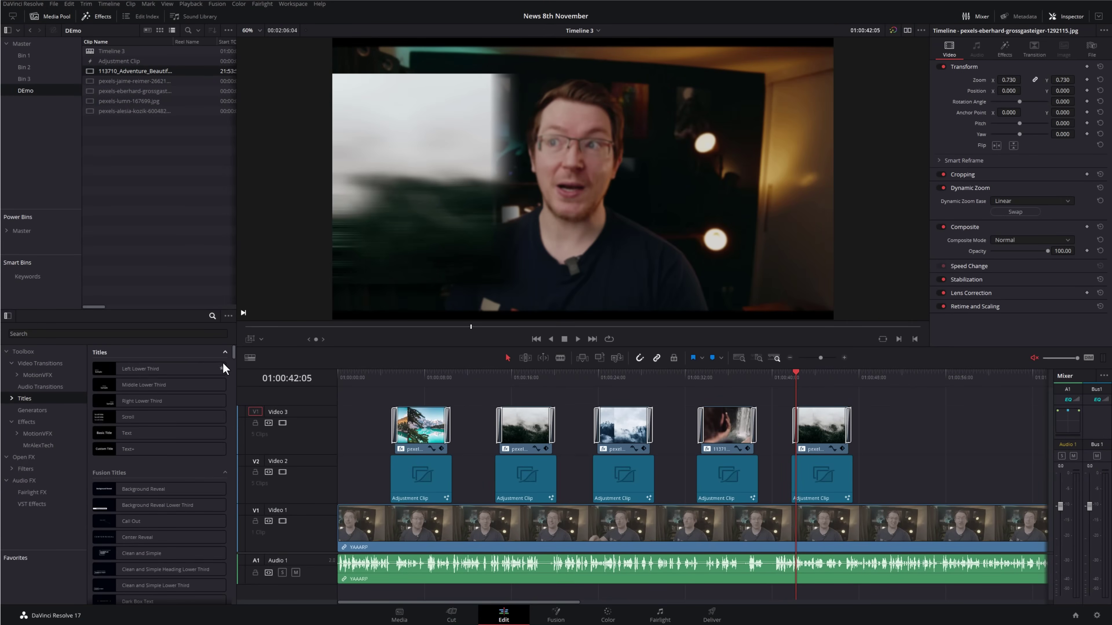
{"action": "left_click", "coordinate": [119, 433]}
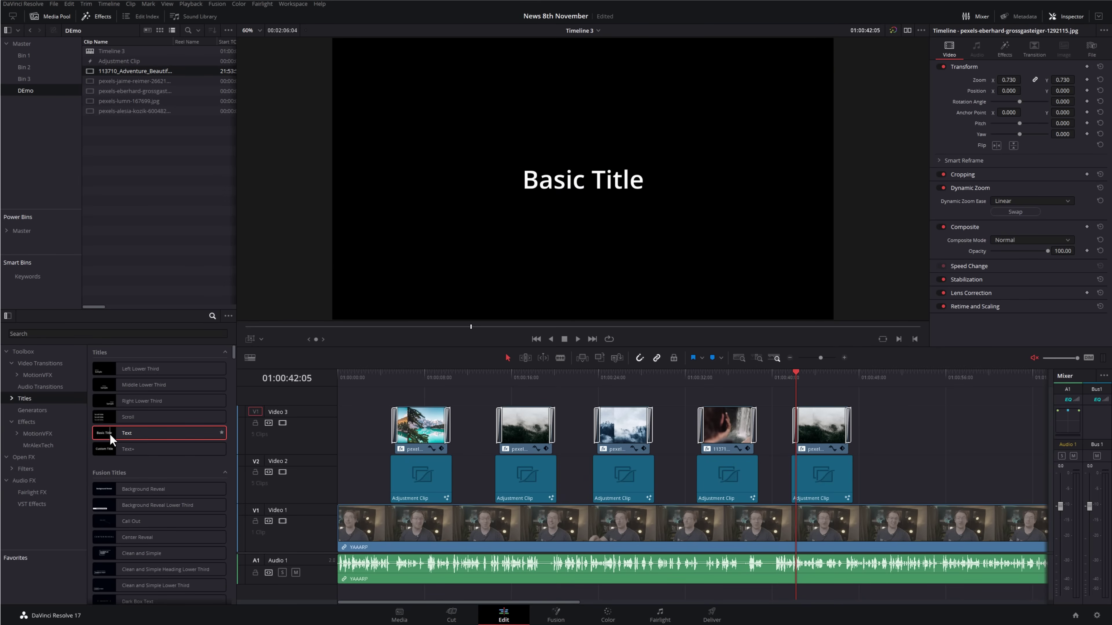
{"action": "left_click_drag", "start_coordinate": [123, 436], "coordinate": [866, 155]}
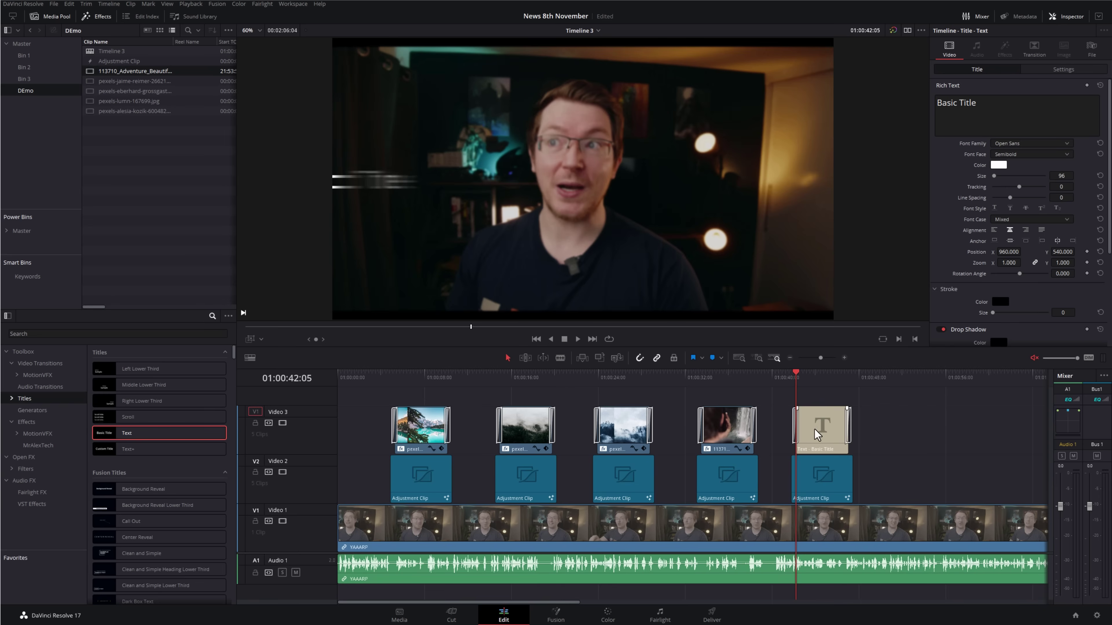
Step: Play back the title's entrance over the blurred background and change its text to asdfasdfasdfa
{"action": "left_click", "coordinate": [791, 376]}
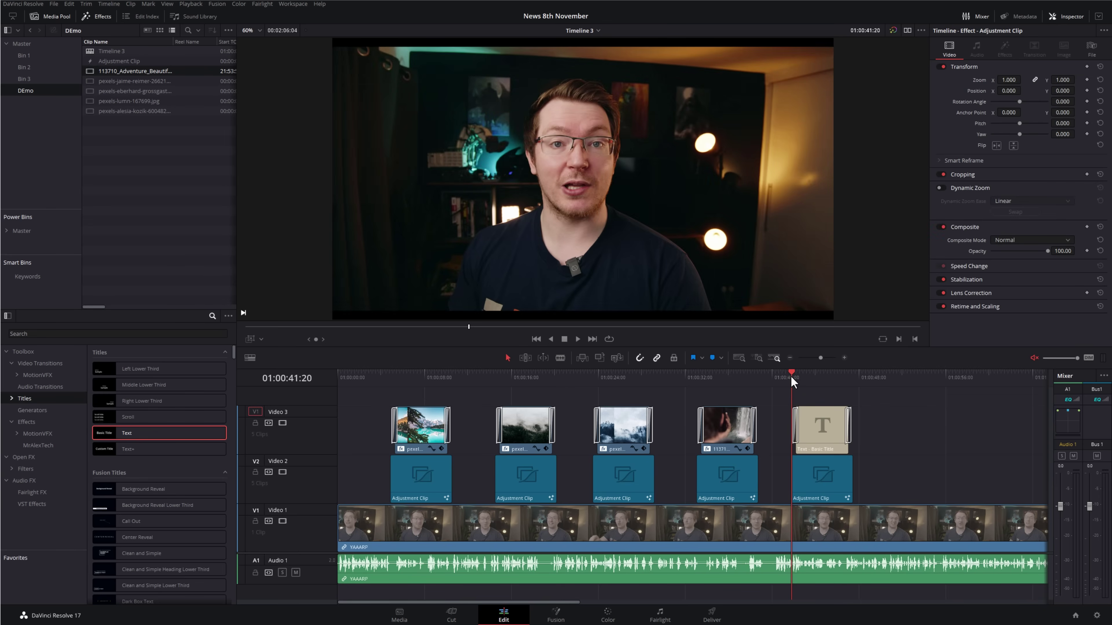
{"action": "key", "text": "space"}
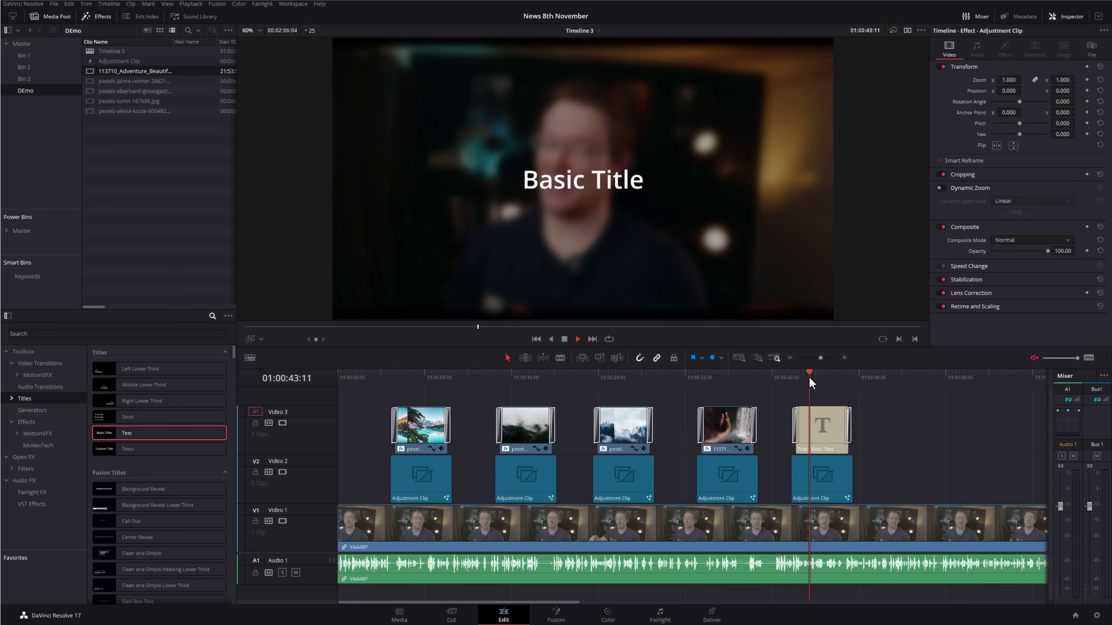
{"action": "left_click", "coordinate": [802, 421]}
{"action": "left_click", "coordinate": [794, 379]}
{"action": "key", "text": "space"}
{"action": "left_click", "coordinate": [819, 427]}
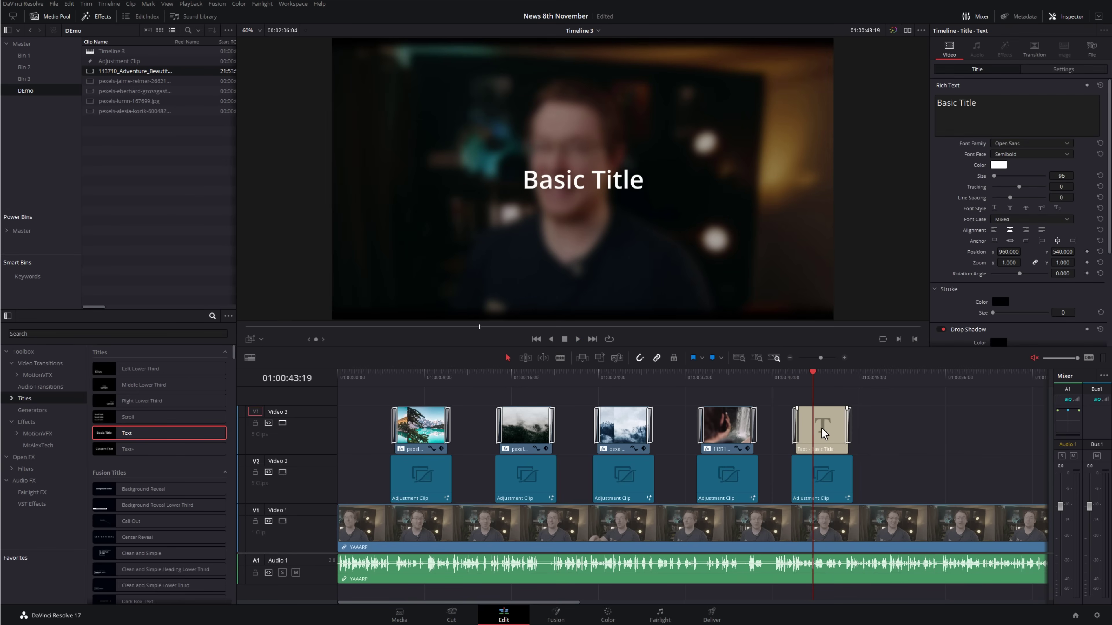
{"action": "type", "text": "asdfasdfasdfa"}
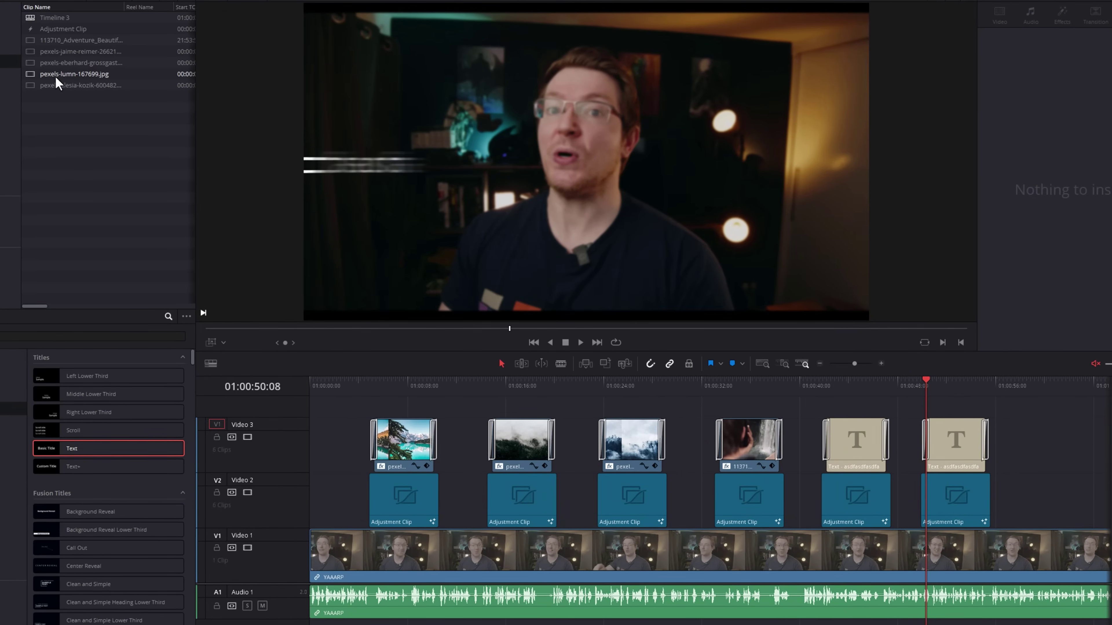
Step: Try to replace the duplicated title at 01:00:50:08 with pexels-lumn-167699.jpg
{"action": "left_click_drag", "start_coordinate": [54, 73], "coordinate": [869, 133]}
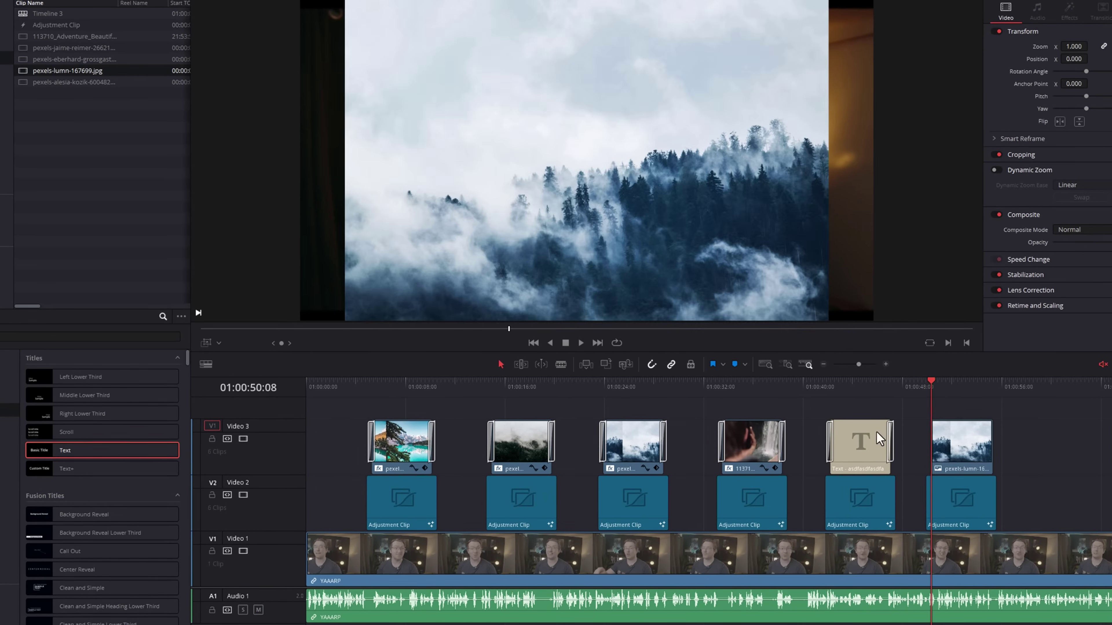
{"action": "left_click", "coordinate": [948, 443]}
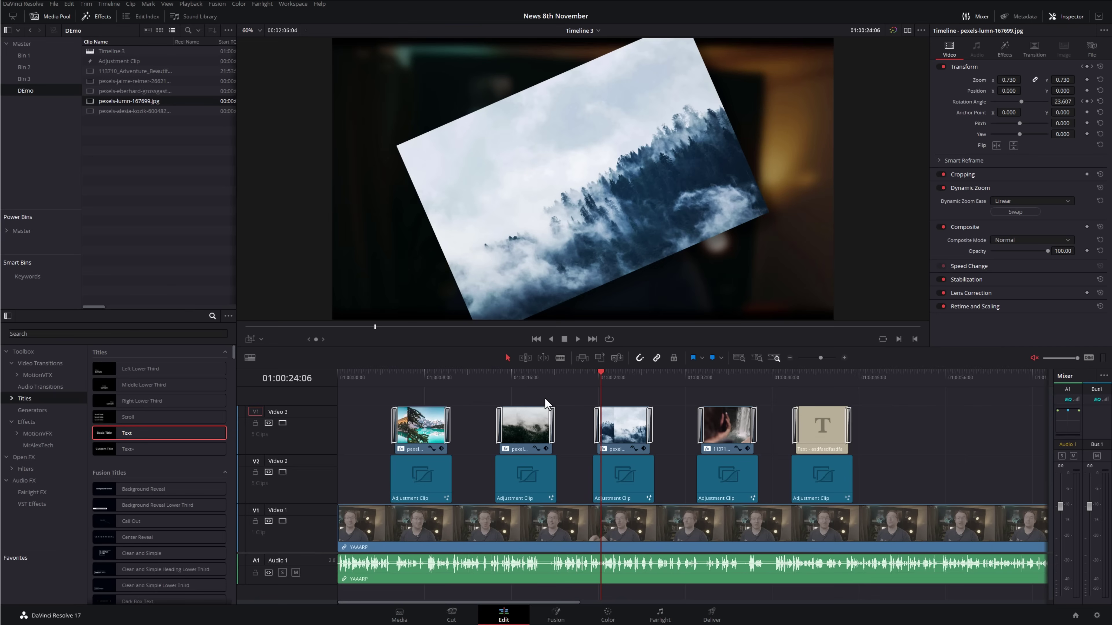
Step: Duplicate the second overlay's forest image, transitions and adjustment clip after the title, and place the playhead at 01:00:50:19
{"action": "left_click_drag", "start_coordinate": [499, 381], "coordinate": [915, 471]}
{"action": "left_click", "coordinate": [528, 421]}
{"action": "scroll", "coordinate": [919, 464], "scroll_direction": "right", "scroll_amount": 3}
{"action": "left_click_drag", "start_coordinate": [827, 379], "coordinate": [811, 382]}
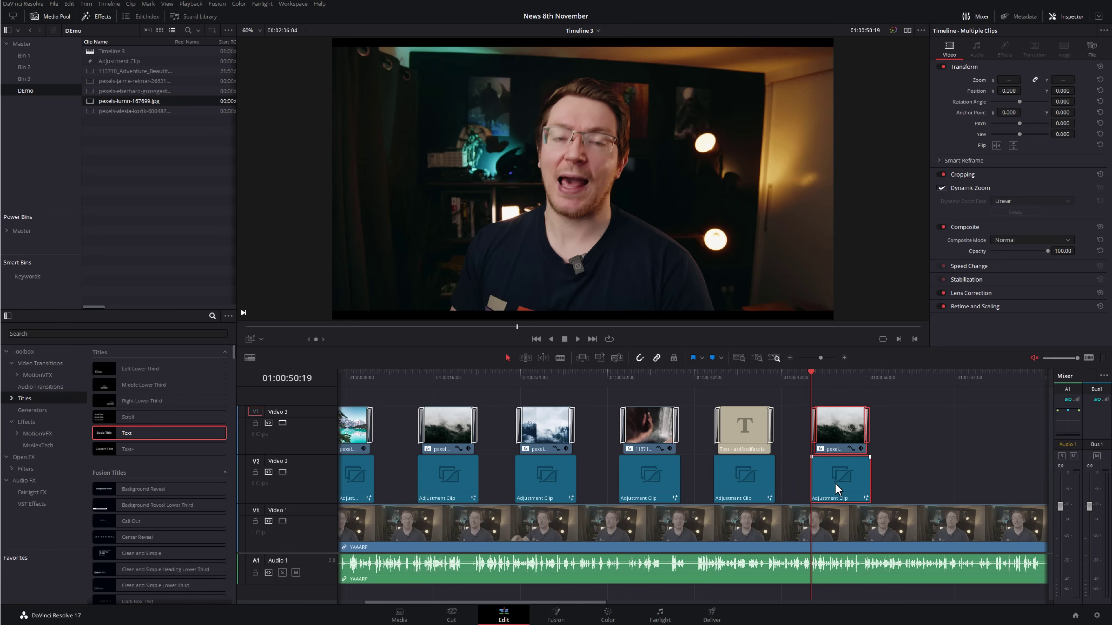
Step: Target the Video 2 track and replace the last overlay's adjustment clip with a Solid Color generator
{"action": "key", "text": "ctrl+shift+a"}
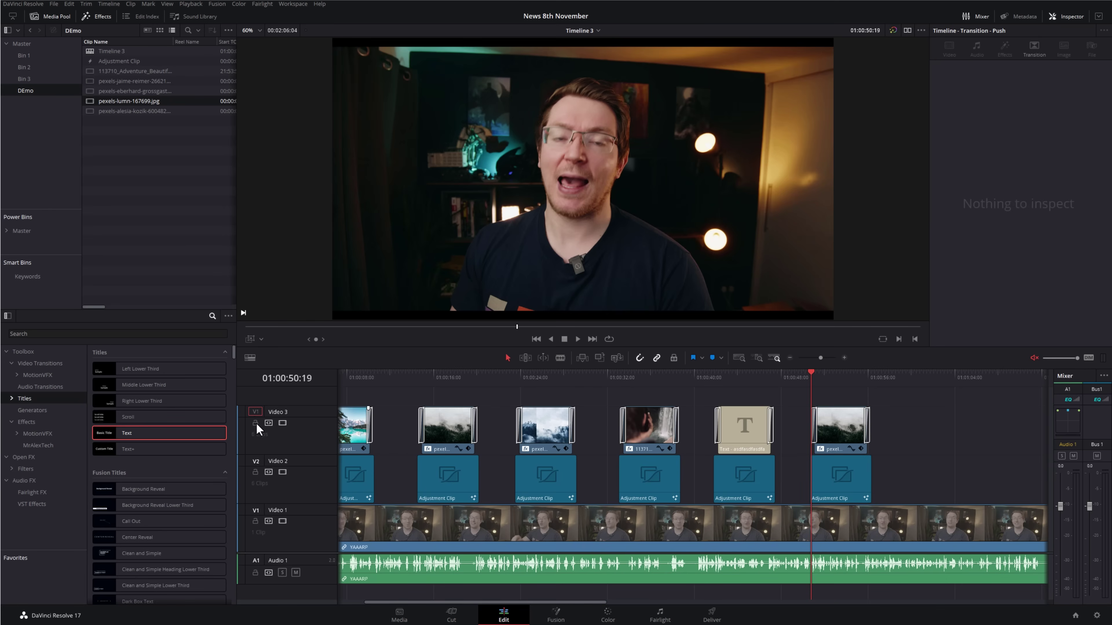
{"action": "left_click", "coordinate": [257, 460]}
{"action": "left_click", "coordinate": [30, 411]}
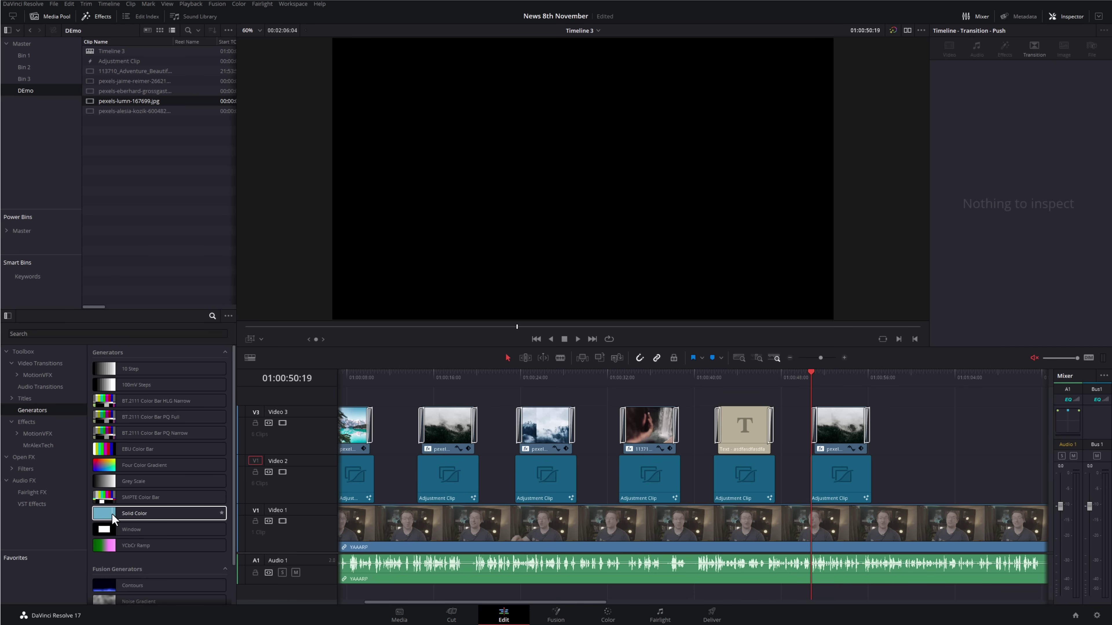
{"action": "left_click_drag", "start_coordinate": [108, 514], "coordinate": [880, 154]}
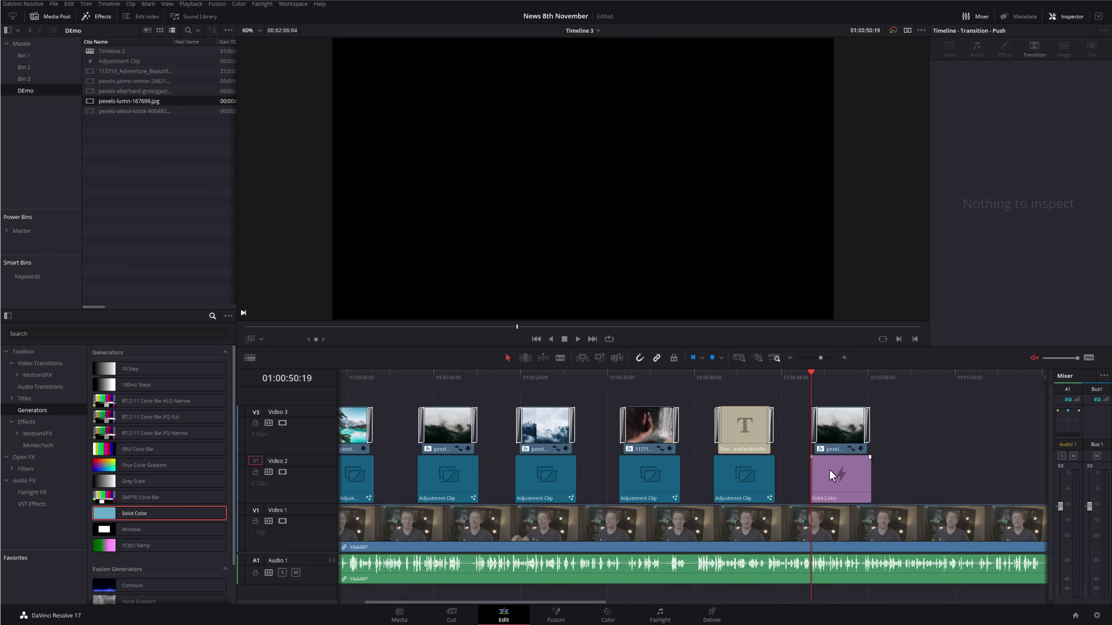
Step: Set the Solid Color clip's color to #efefef and play back the forest image over it
{"action": "left_click", "coordinate": [833, 481]}
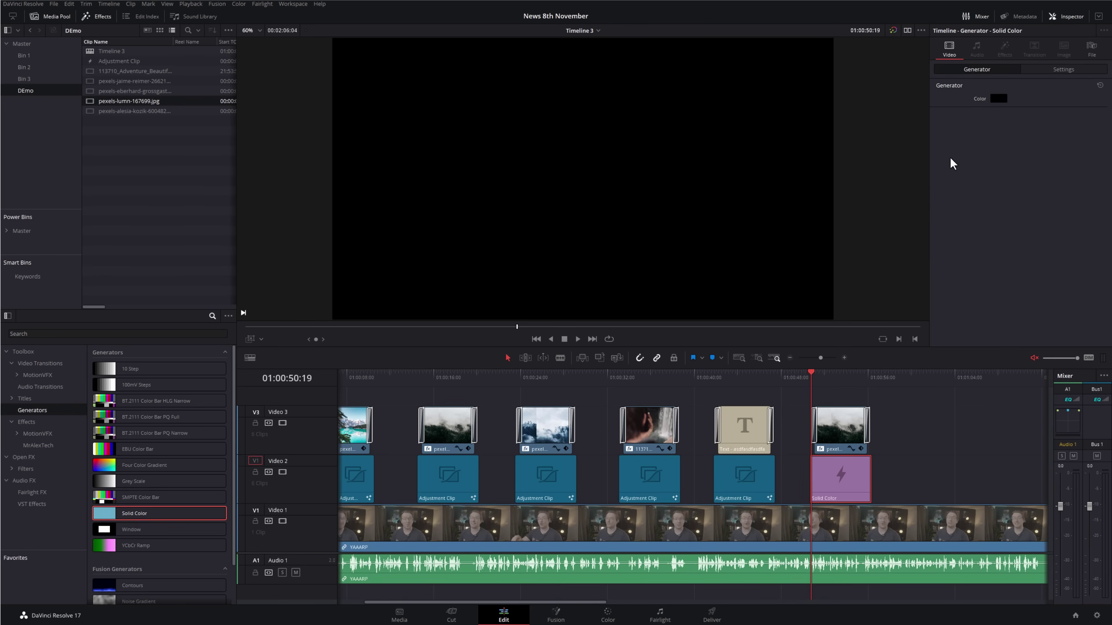
{"action": "left_click", "coordinate": [998, 99]}
{"action": "left_click", "coordinate": [647, 232]}
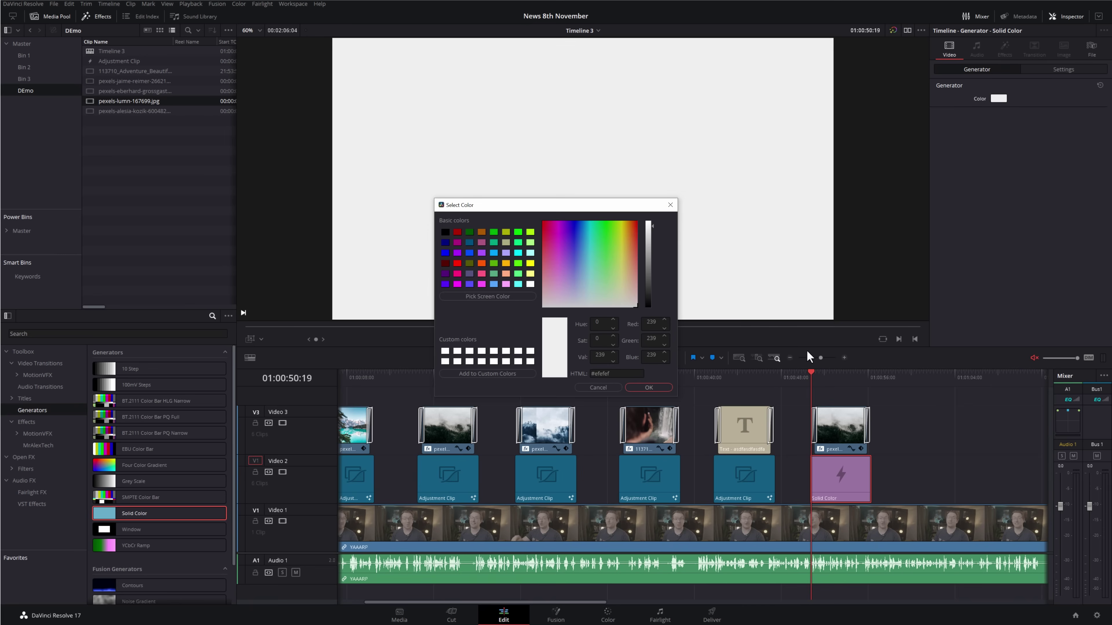
{"action": "left_click", "coordinate": [648, 388]}
{"action": "key", "text": "space"}
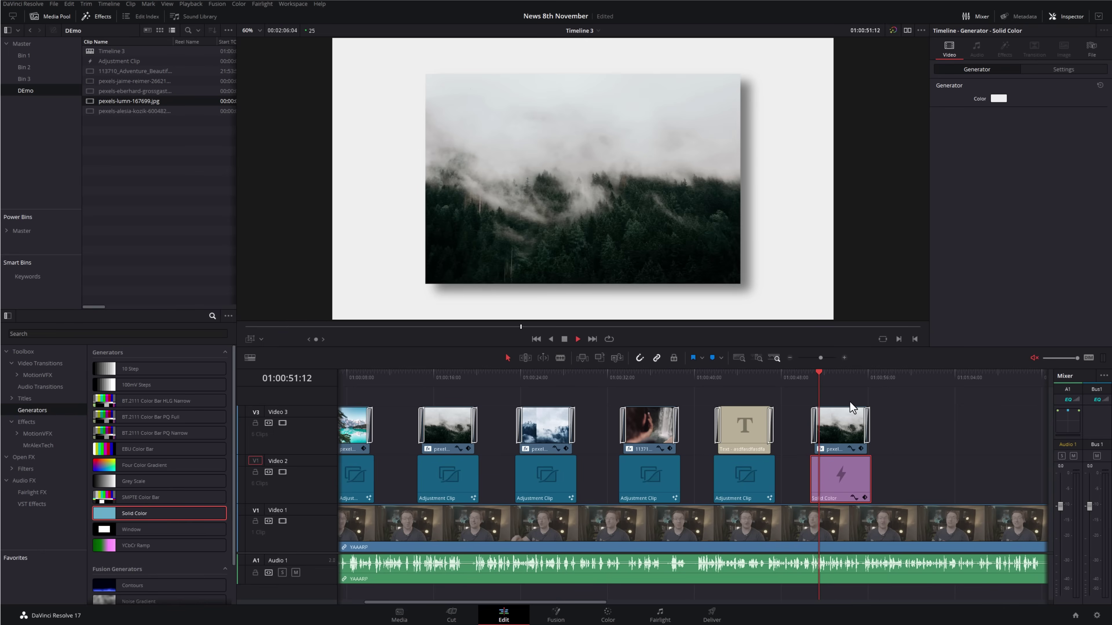